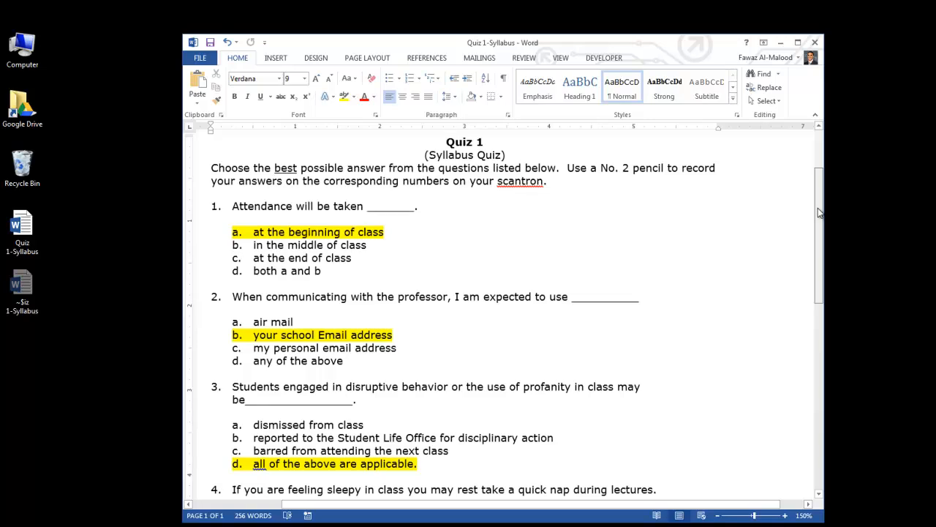
Look over the quiz questions in the Word document, minimise it and switch to the Moodle course page in Chrome
mouse_move(819, 212)
mouse_down()
mouse_move(828, 357)
mouse_move(817, 172)
mouse_move(782, 160)
mouse_move(784, 203)
mouse_up()
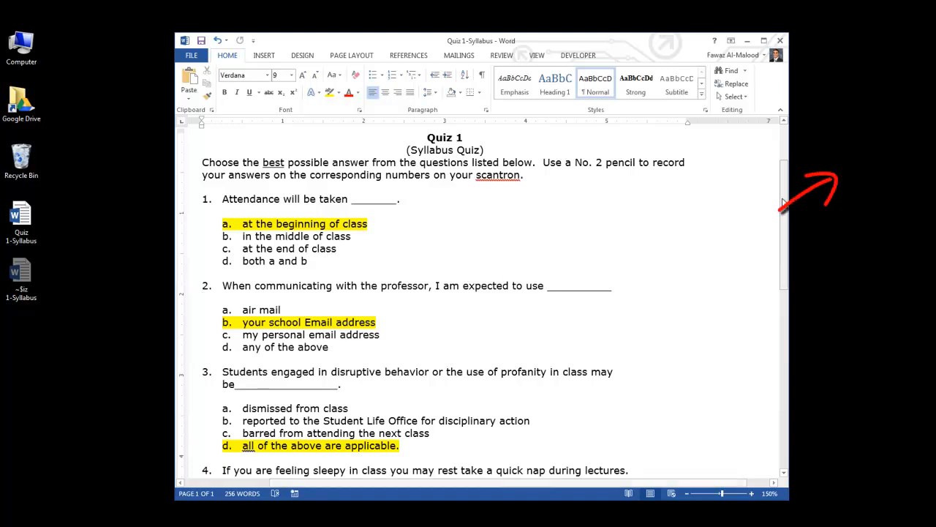
drag(783, 203, 783, 207)
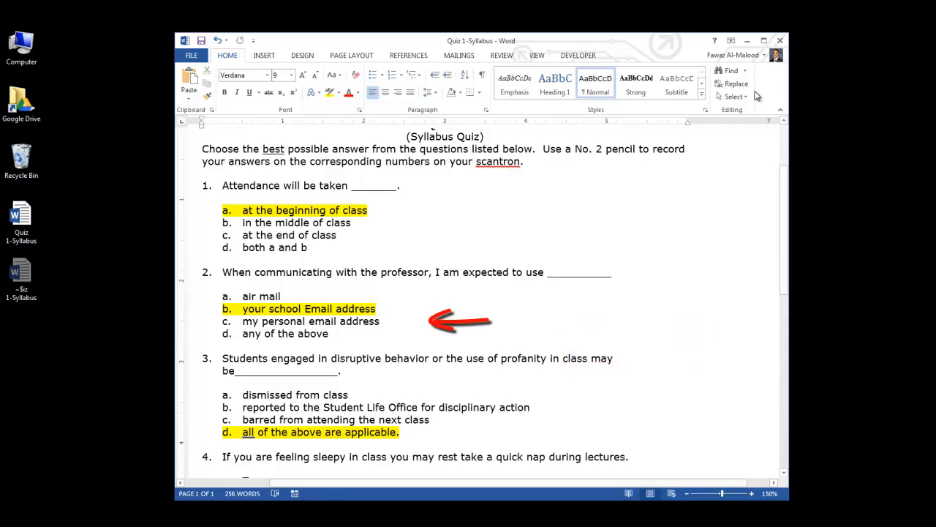
click(747, 40)
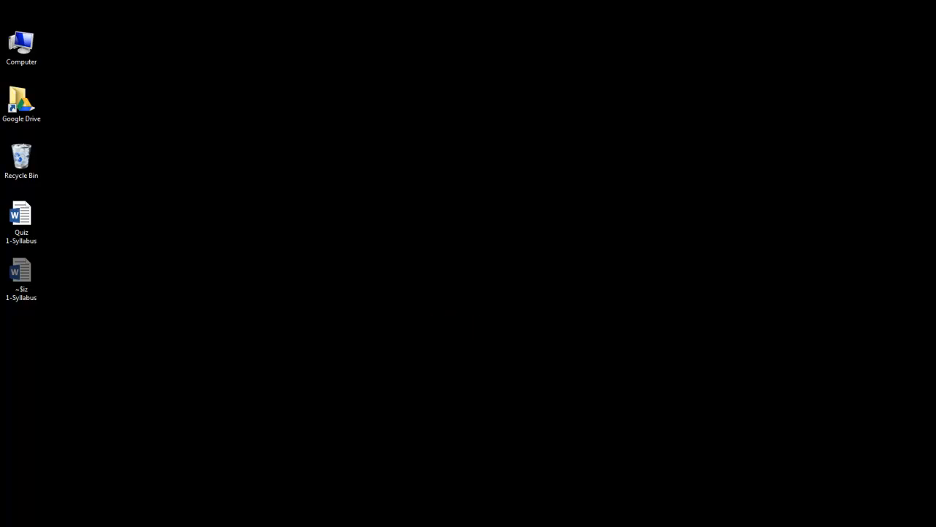
key(alt+Tab)
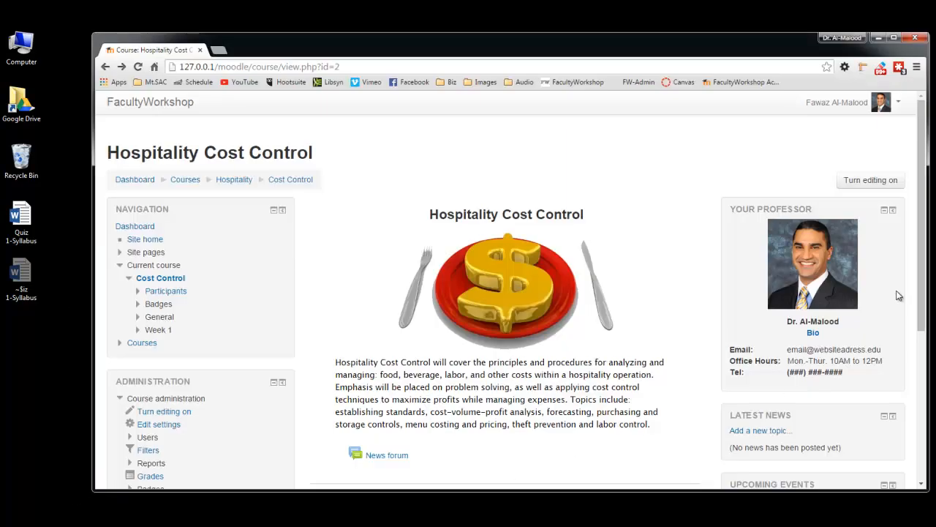
Turn on editing for the Hospitality Cost Control course
drag(921, 263, 921, 357)
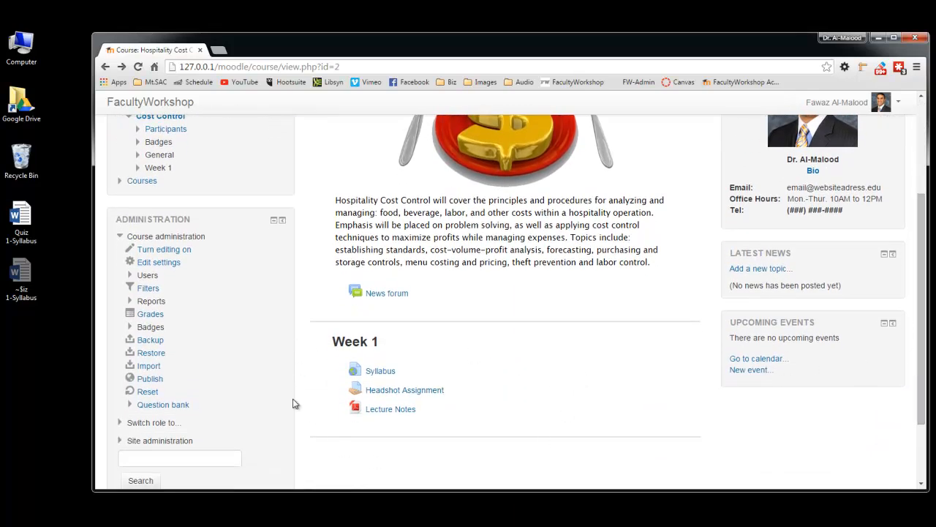
drag(923, 341, 926, 259)
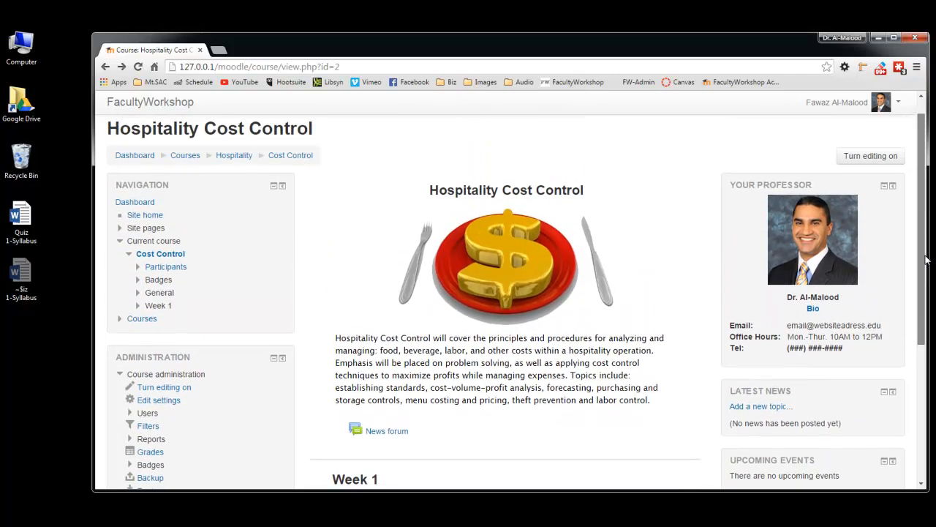
click(860, 164)
Add a Quiz activity to the Week 1 section of the course
scroll(515, 182, down, 5)
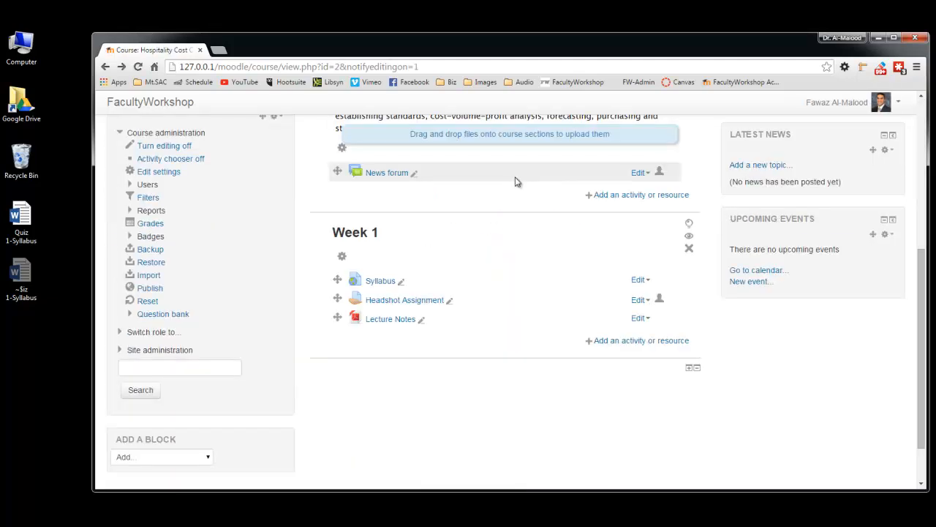
click(634, 342)
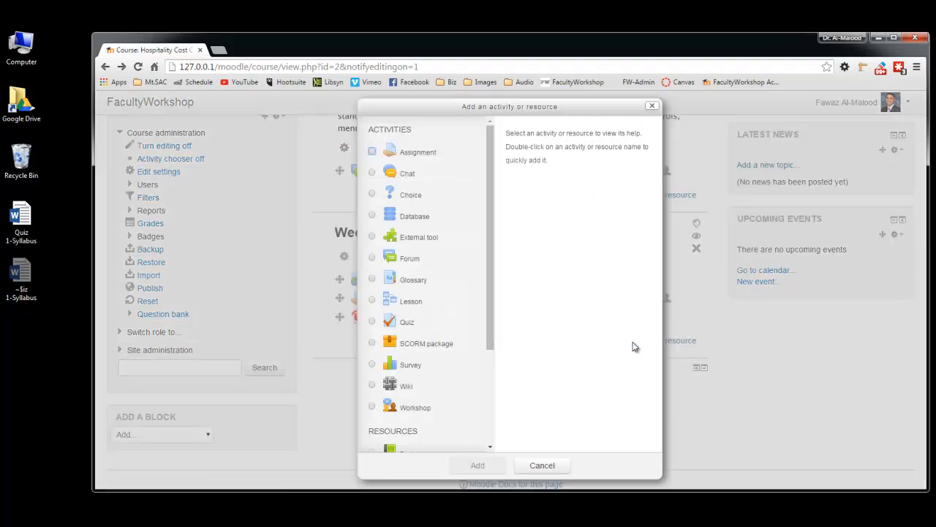
click(372, 323)
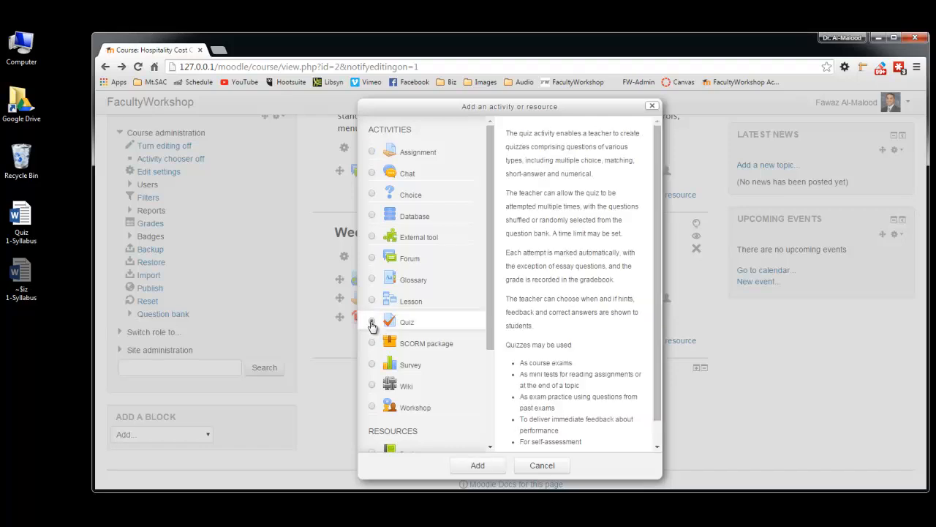
click(474, 466)
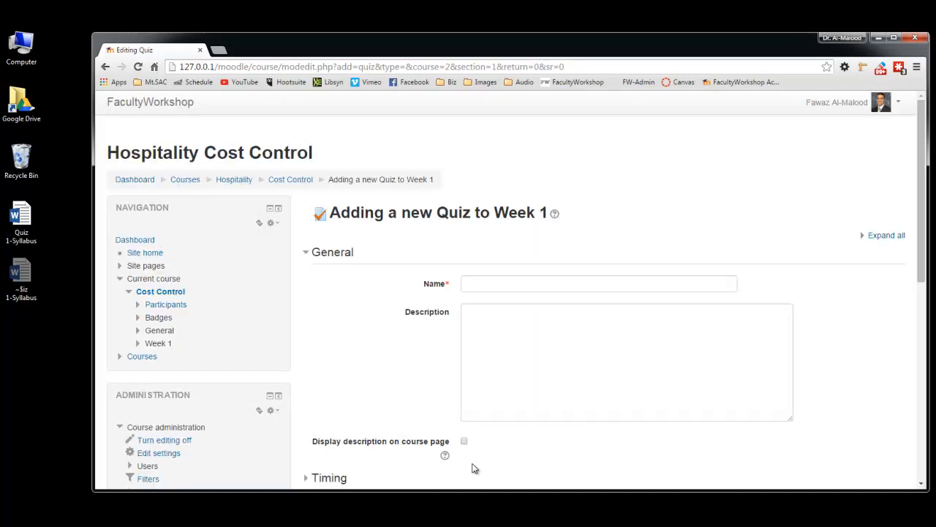
Name the quiz "Syllabus Quiz" with description "This is a short quiz based on the syllabus for the course. You have 10 minutes to complete this quiz."
click(488, 281)
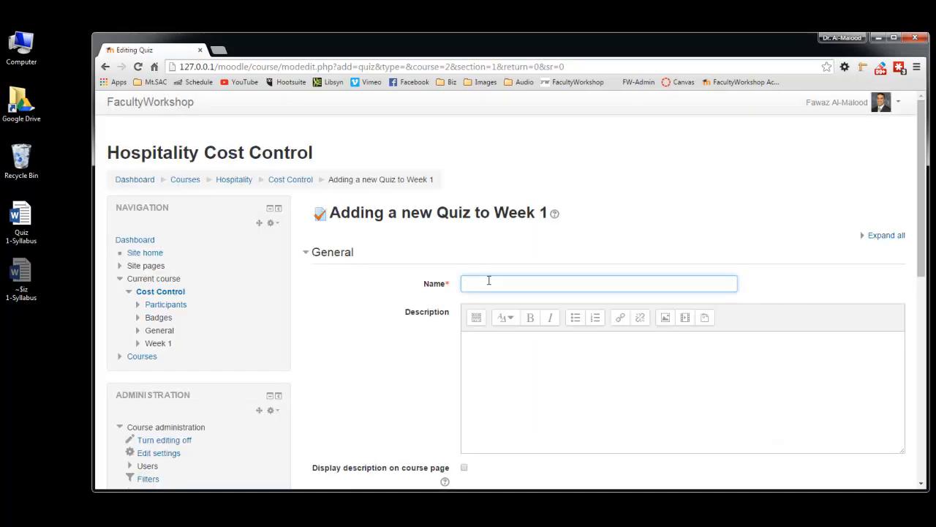
text(Syllabus Quiz)
click(535, 363)
text(T)
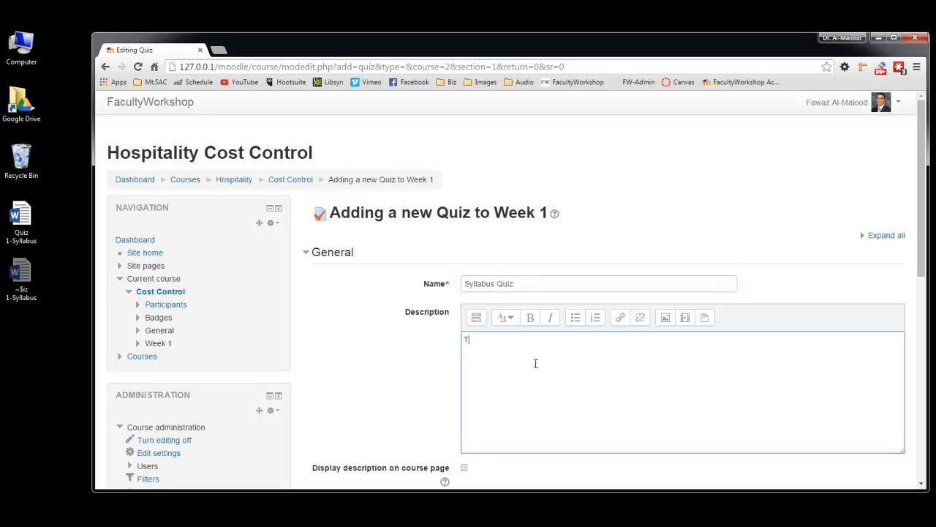
text(his is a short quiz based on the syllabus for the course. Y)
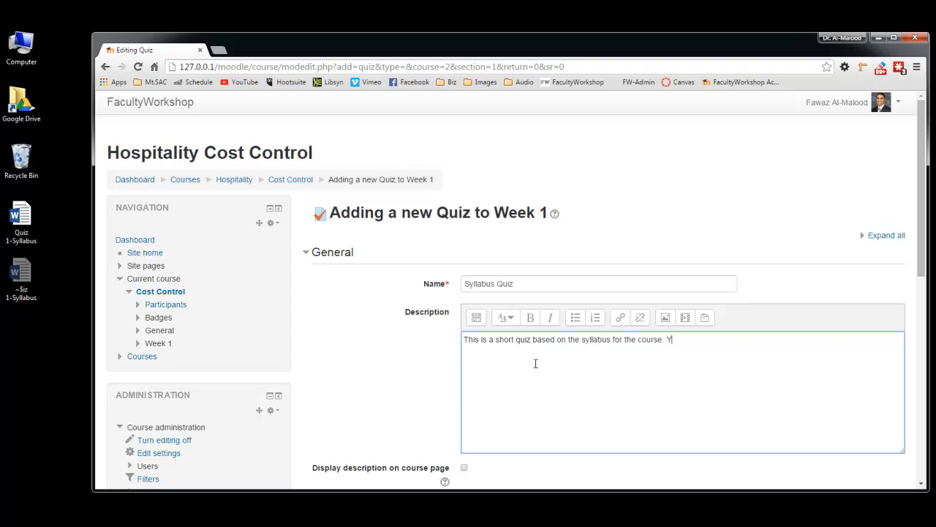
text(ou have 10 minutes to complete this quiz.)
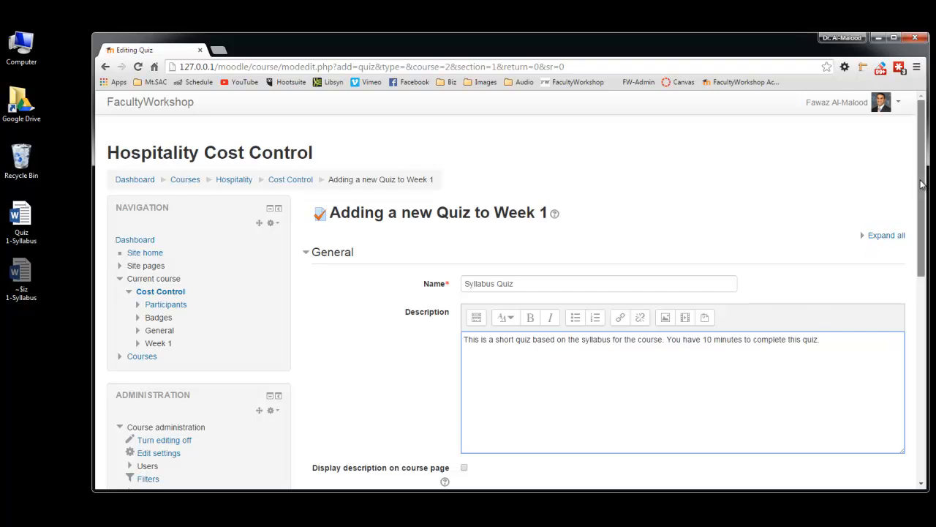
Enable displaying the quiz description on the course page
drag(922, 184, 921, 248)
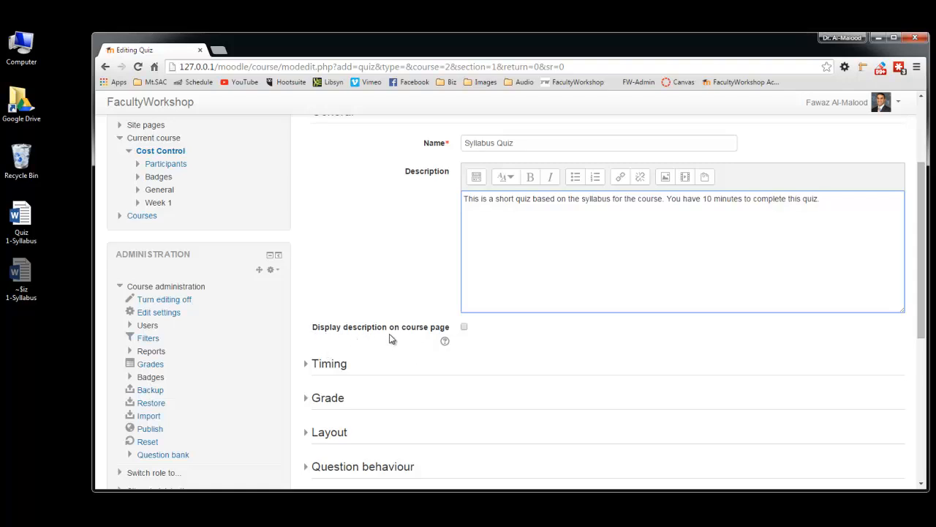
click(465, 327)
Enable the quiz's opening date in the Timing settings and set it to 5 October 2015
click(308, 365)
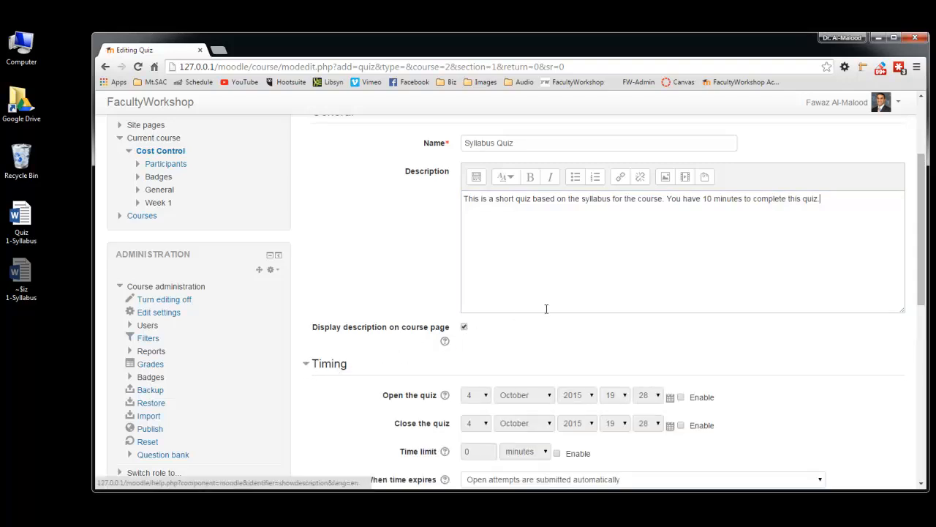
drag(919, 202, 924, 254)
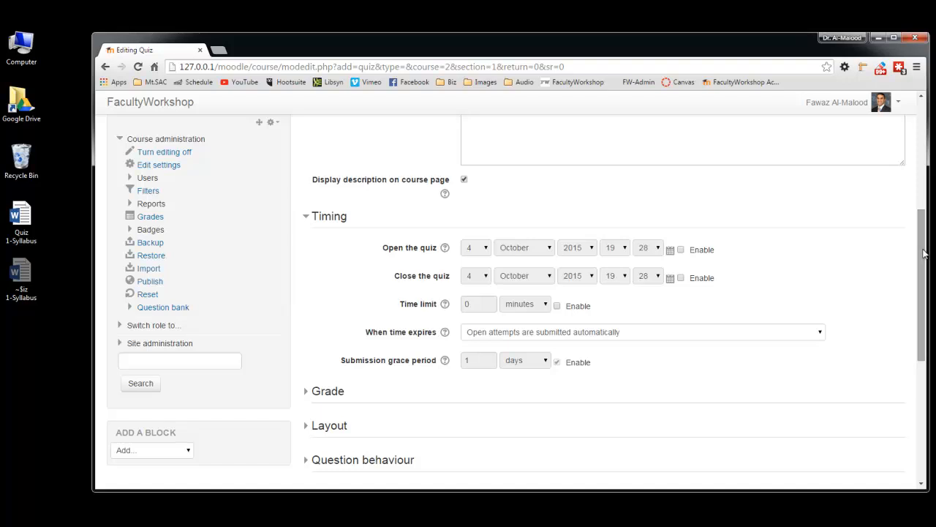
click(680, 250)
click(671, 251)
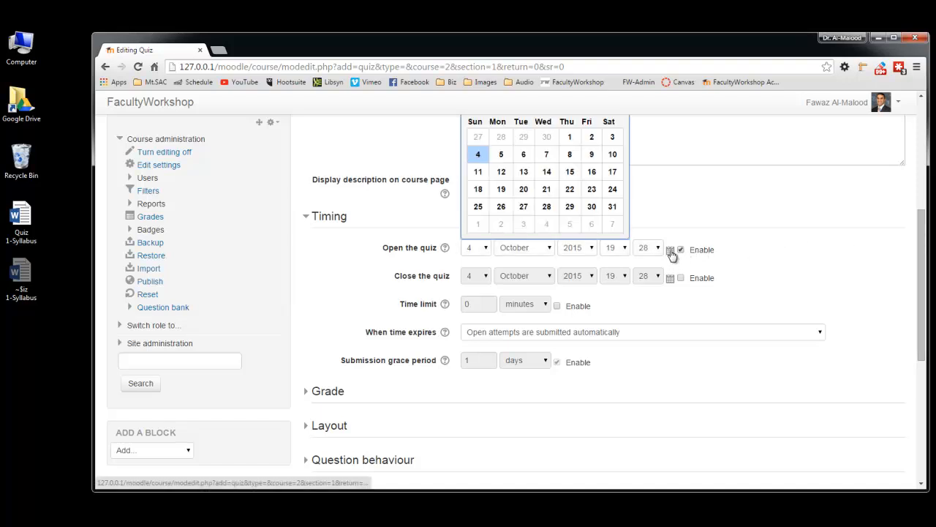
click(501, 154)
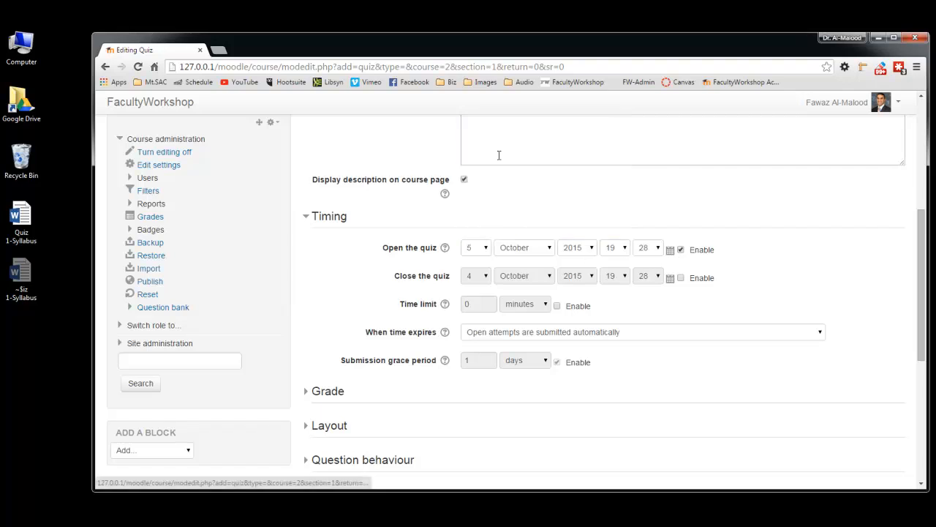
Set the quiz's opening time to hour 00 and minute 00
click(624, 248)
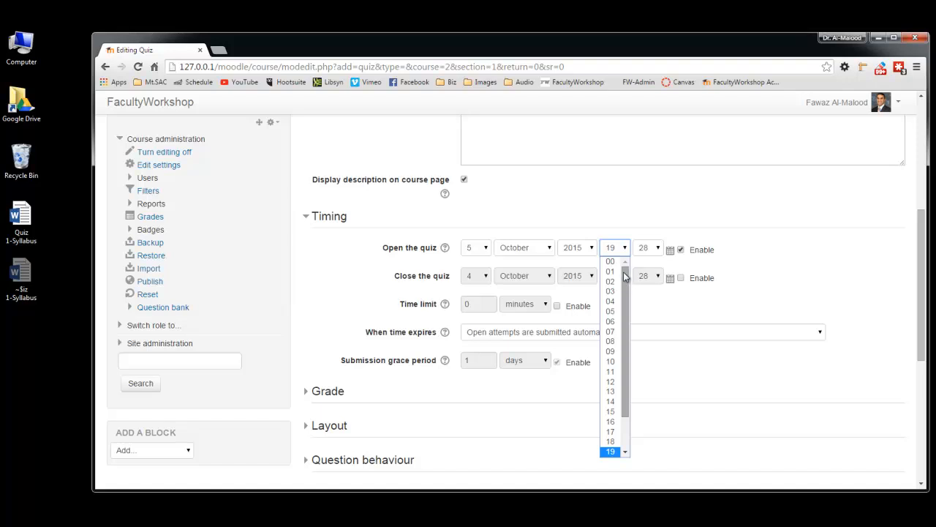
click(611, 261)
click(656, 249)
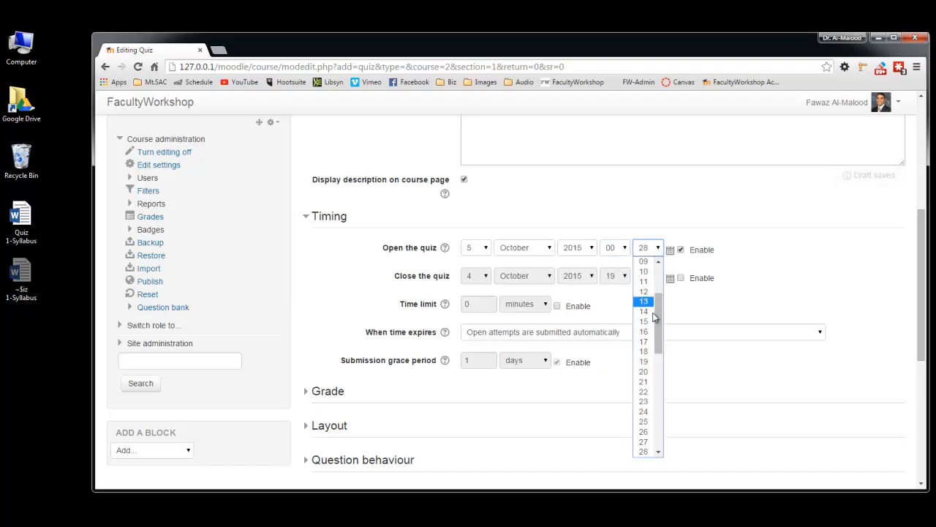
drag(661, 336, 660, 286)
click(651, 260)
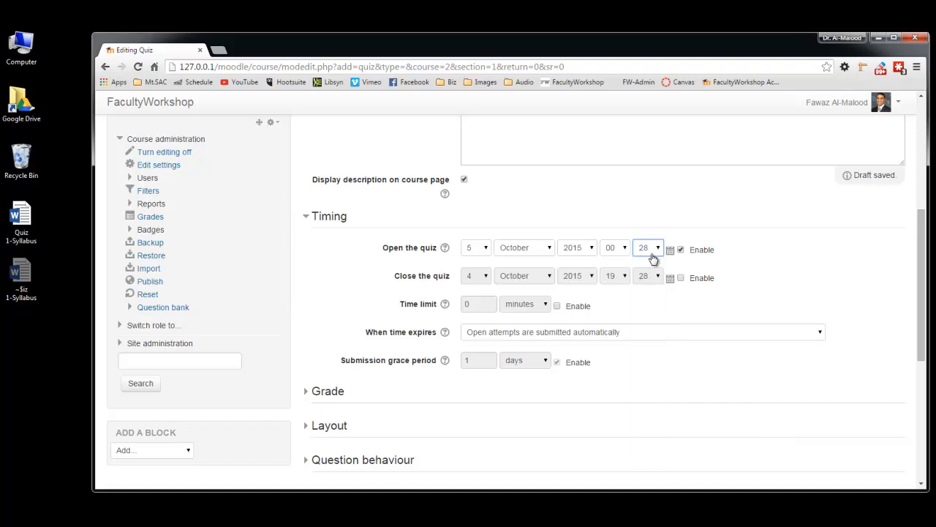
click(655, 250)
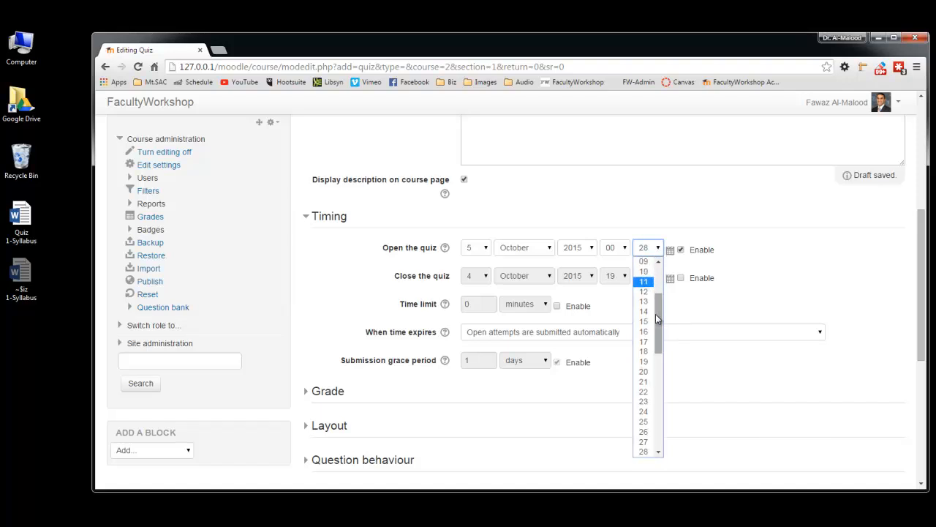
drag(656, 319, 660, 278)
click(650, 262)
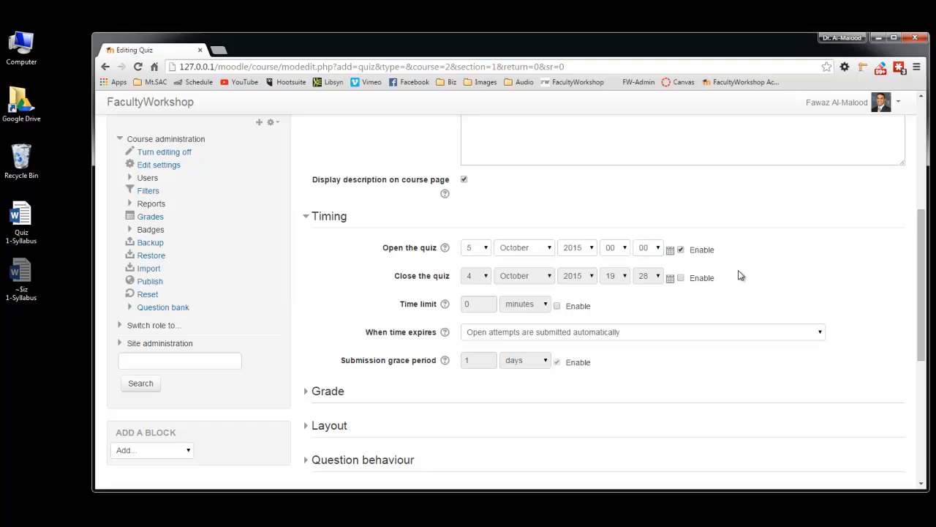
Enable the quiz's closing date and set it to 9 October 2015 at 16:00
click(681, 279)
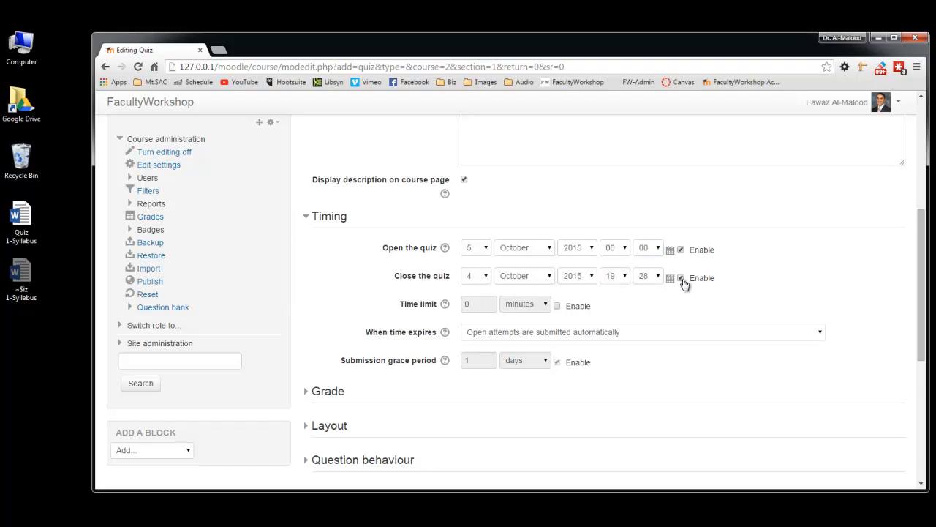
click(626, 283)
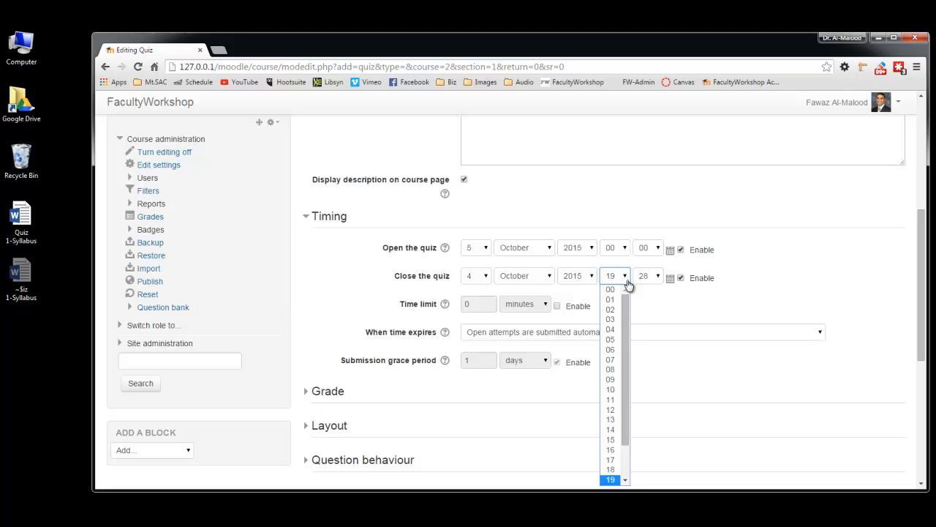
click(618, 439)
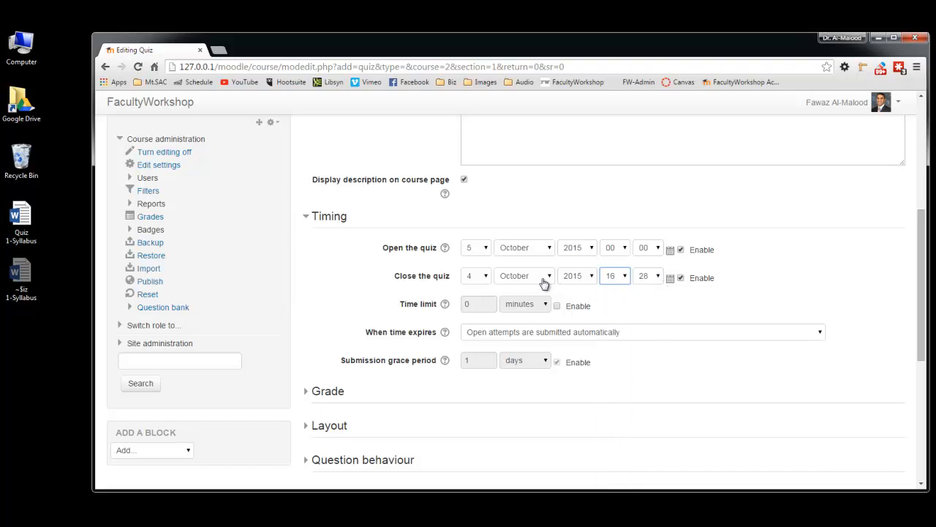
click(658, 276)
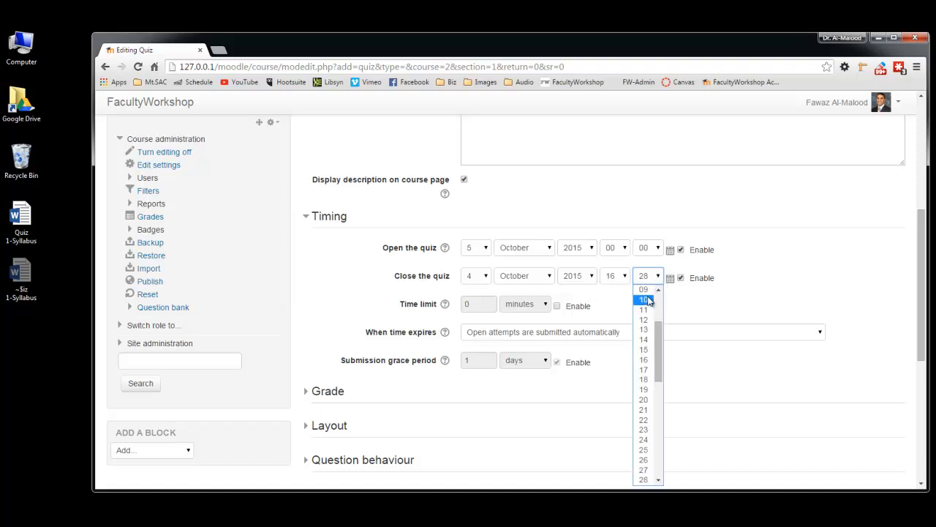
drag(659, 350, 659, 312)
click(650, 289)
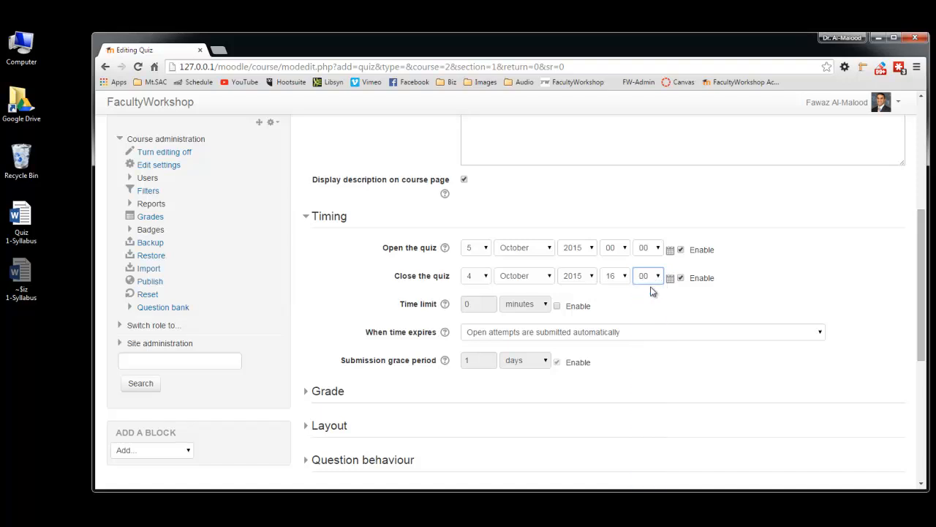
click(669, 280)
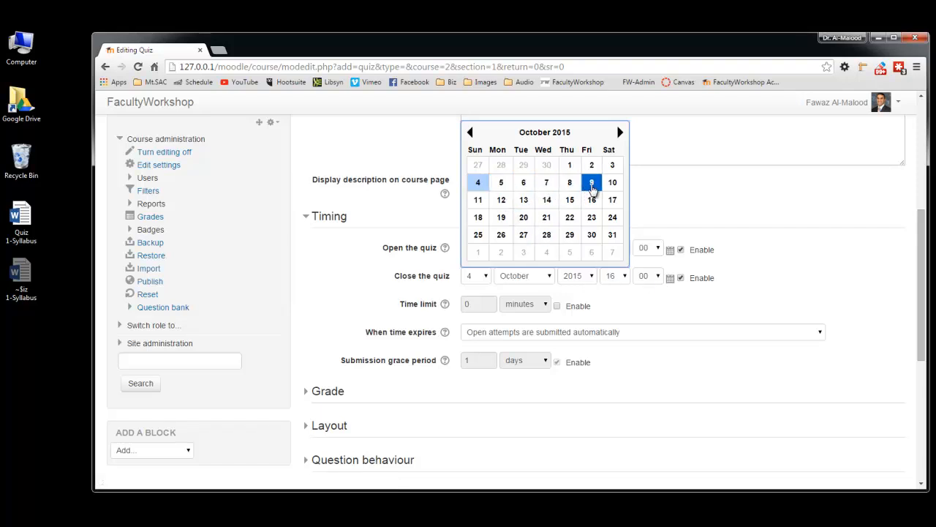
click(593, 184)
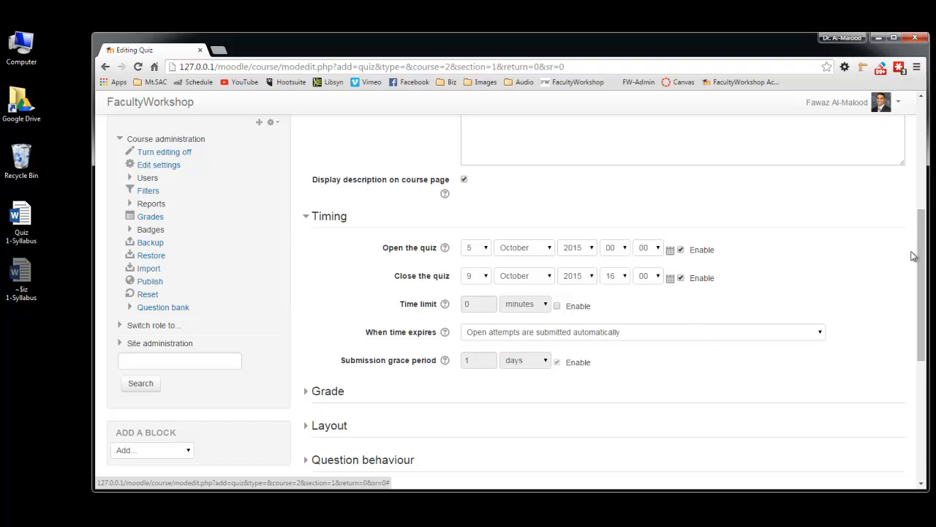
Enable the quiz's time limit and open its minutes value for editing
drag(920, 250, 920, 284)
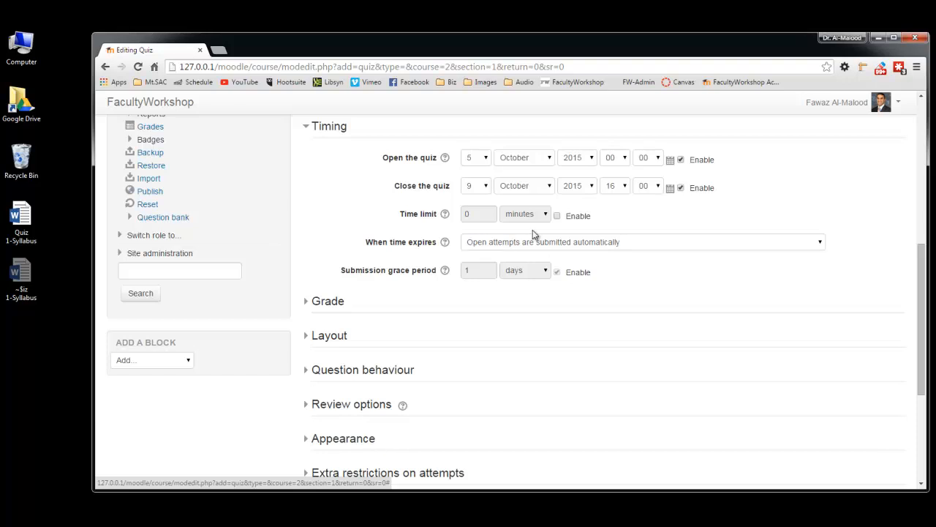
click(557, 217)
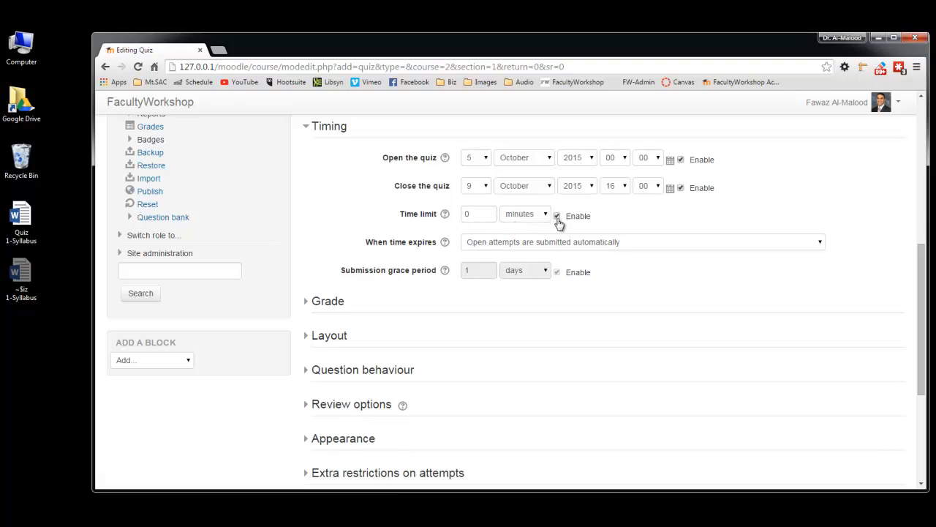
click(466, 215)
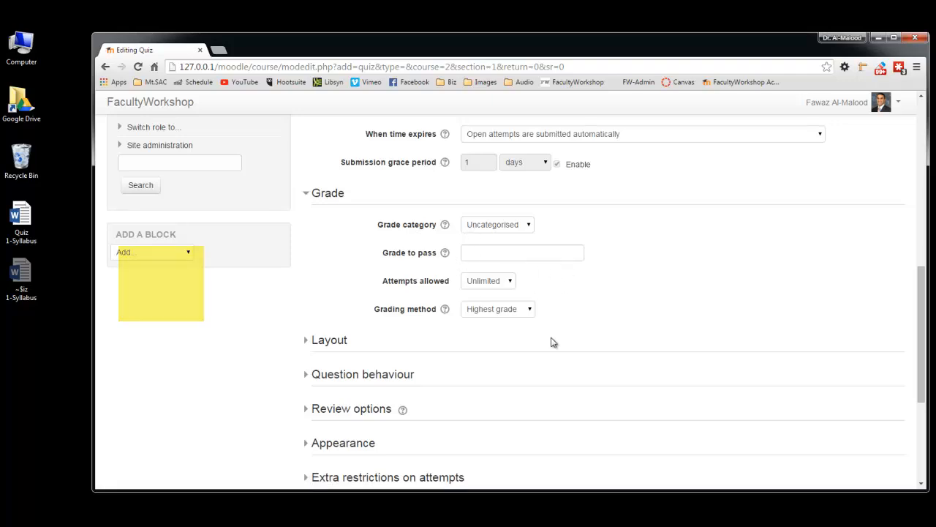
Collapse the Grade section of the quiz settings
click(310, 193)
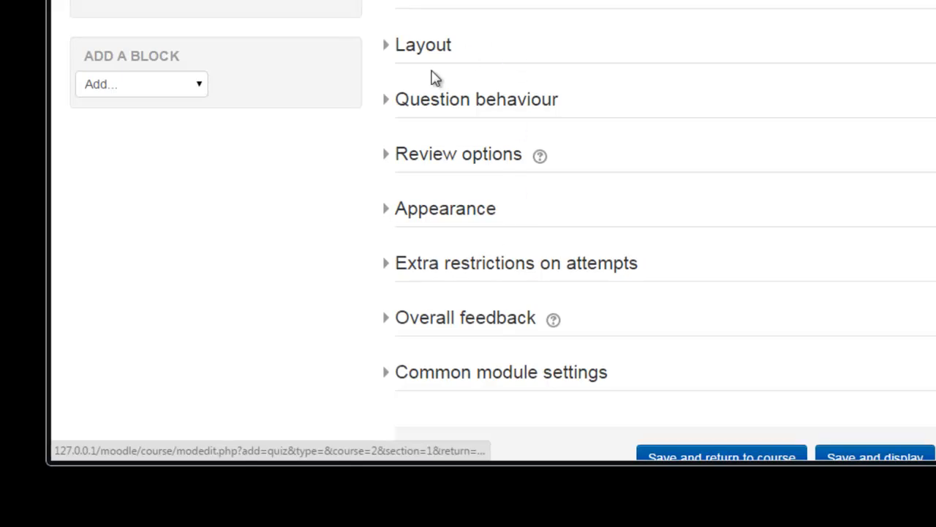
Save the Syllabus Quiz settings and return to the course page
scroll(687, 353, down, 2)
click(688, 342)
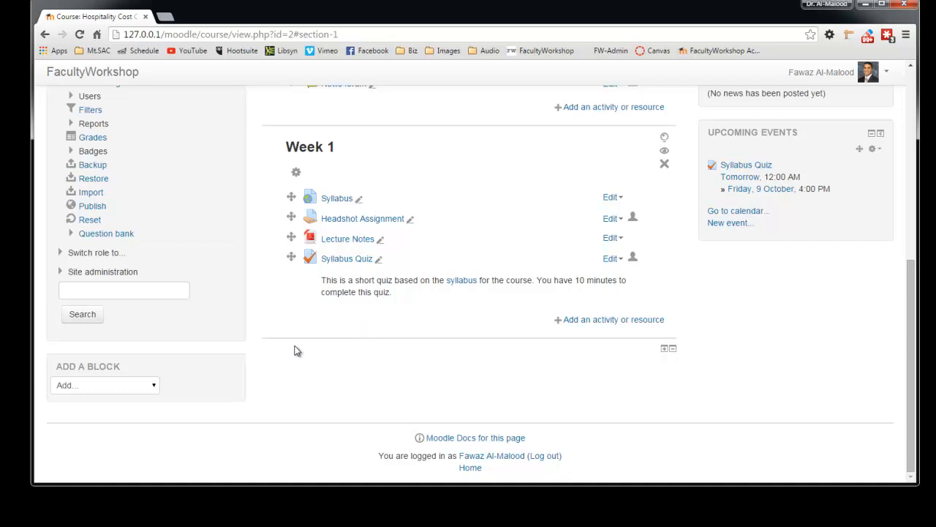
Open the categories page of the course's question bank
scroll(317, 360, up, 1)
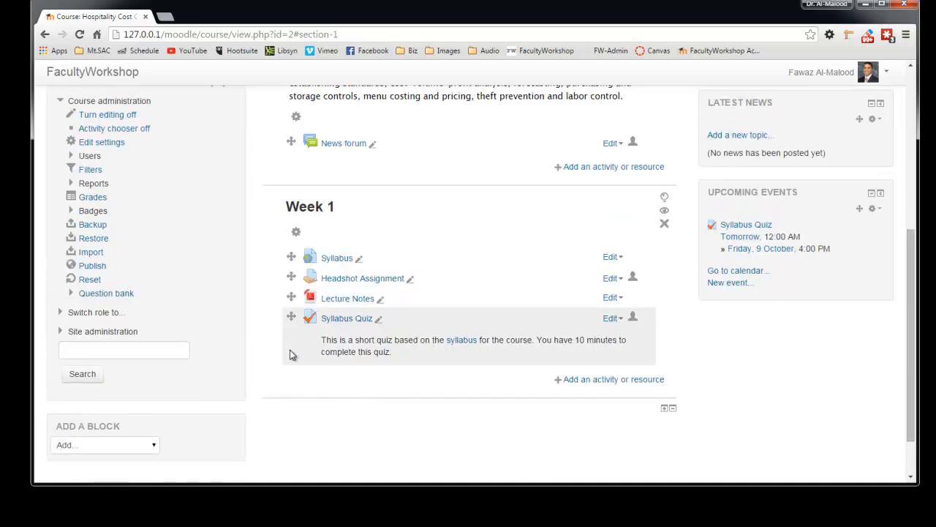
scroll(291, 351, up, 1)
scroll(203, 302, down, 1)
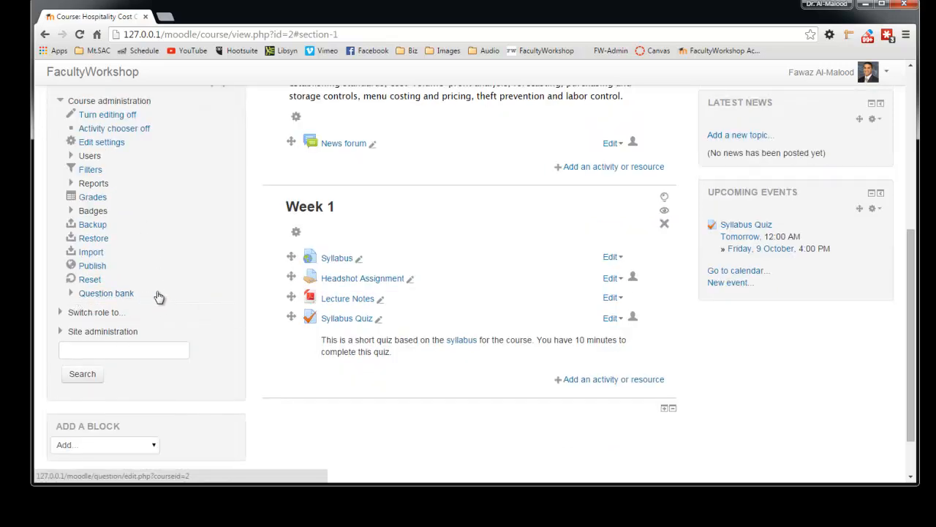
scroll(164, 290, down, 1)
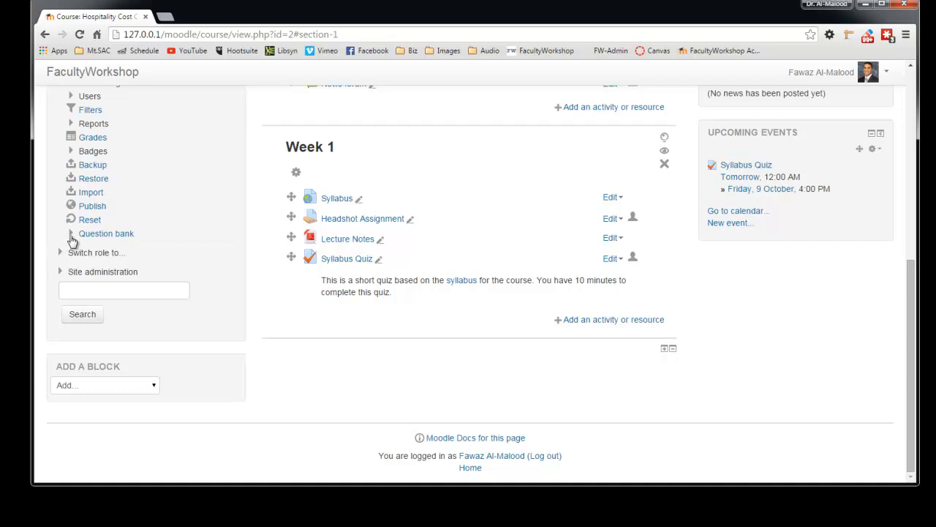
click(72, 234)
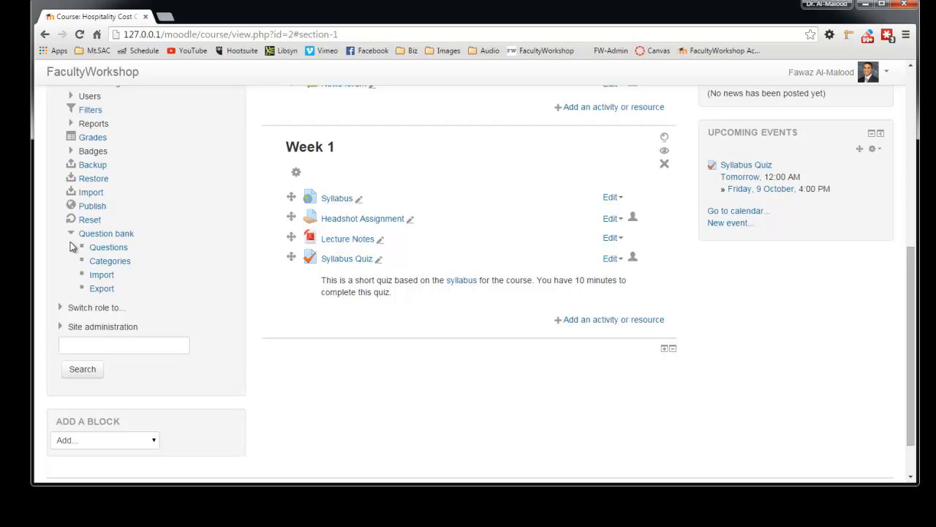
click(110, 261)
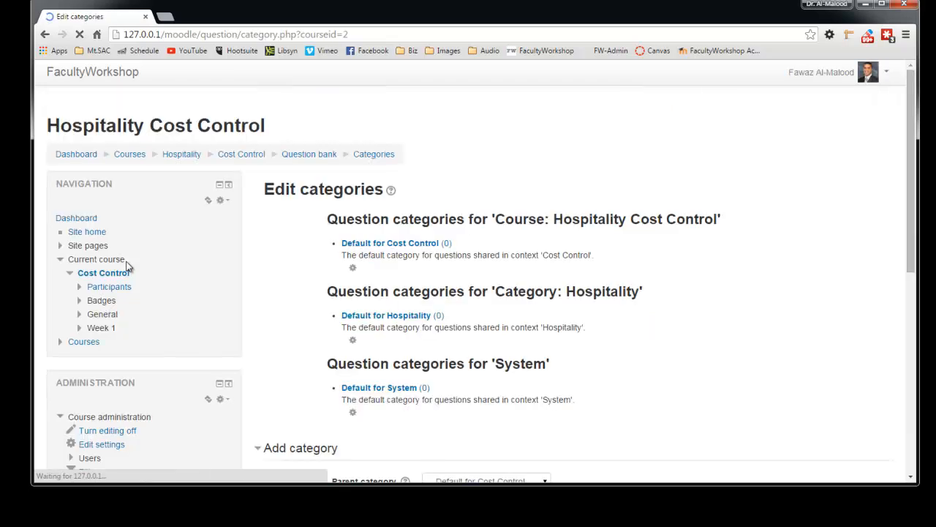
Set the new question category's parent to Top under Course: Cost Control
scroll(677, 264, down, 3)
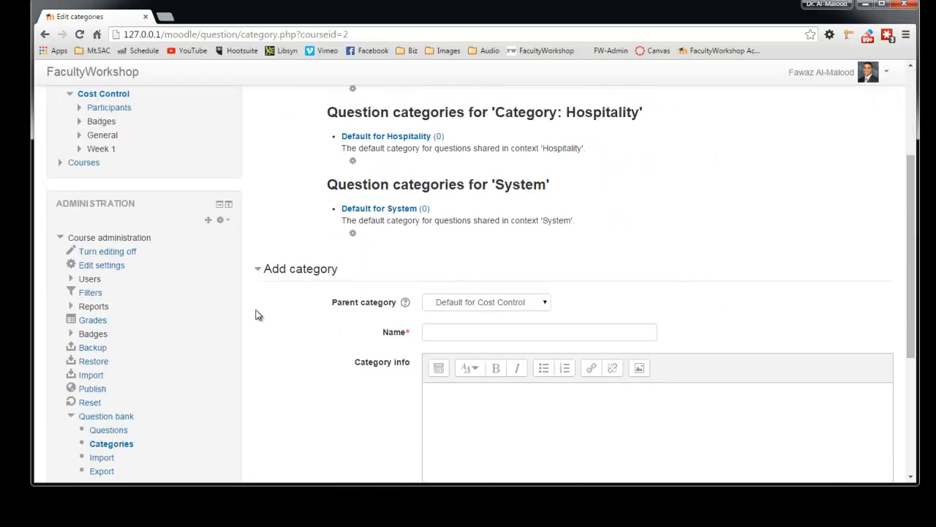
scroll(684, 250, down, 2)
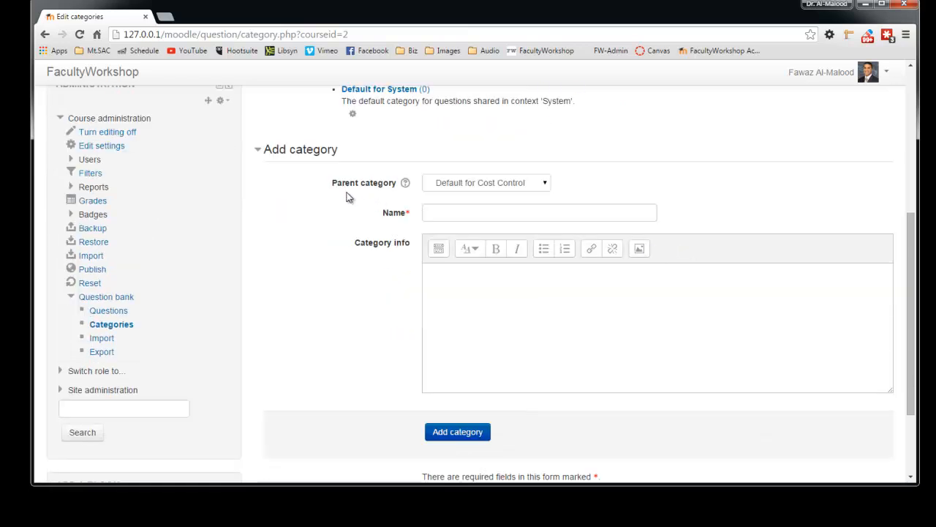
click(497, 192)
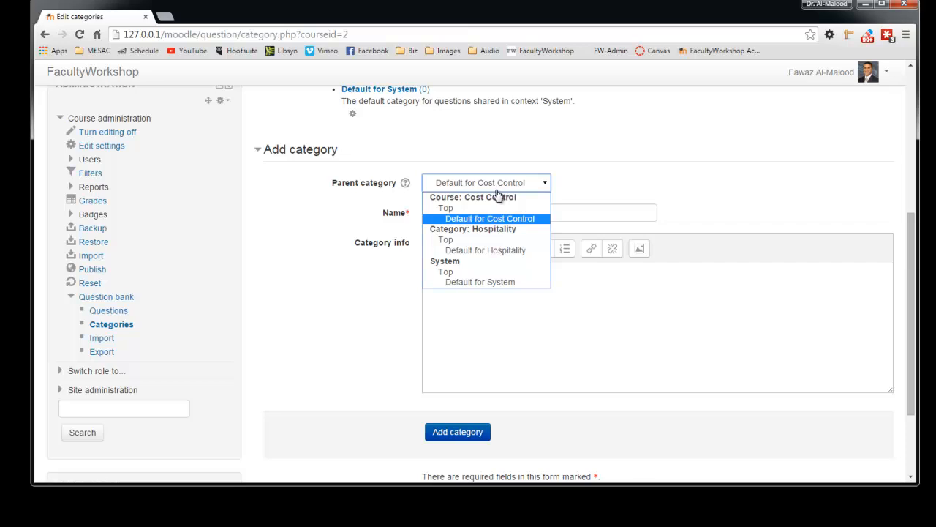
click(459, 210)
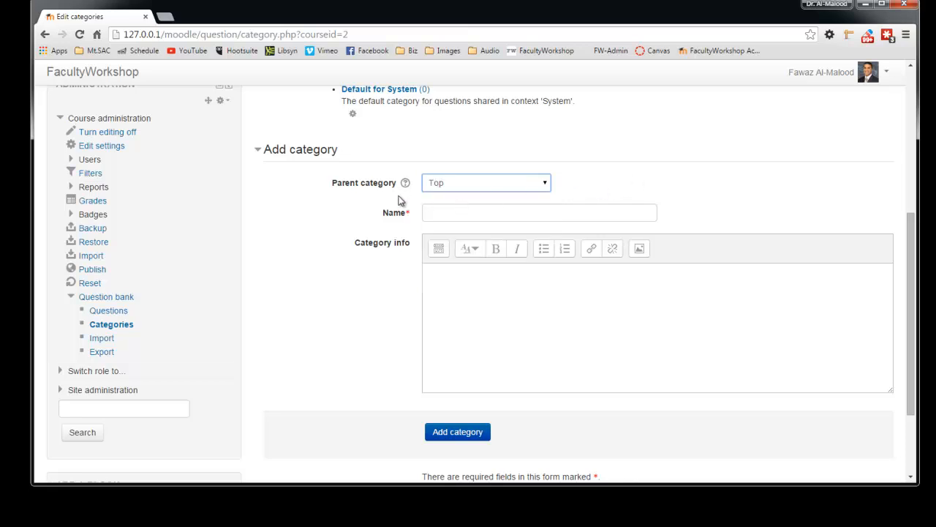
Name the new question category "Syllabus Quiz", leave its info empty, and add it
click(472, 214)
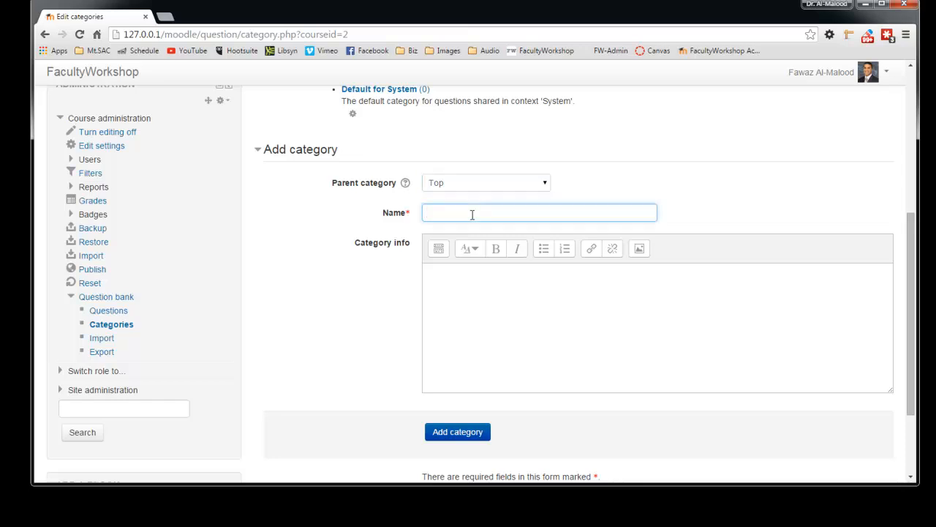
text(Syllabus Quiz)
click(485, 282)
scroll(442, 285, down, 1)
scroll(317, 288, down, 1)
scroll(383, 341, up, 1)
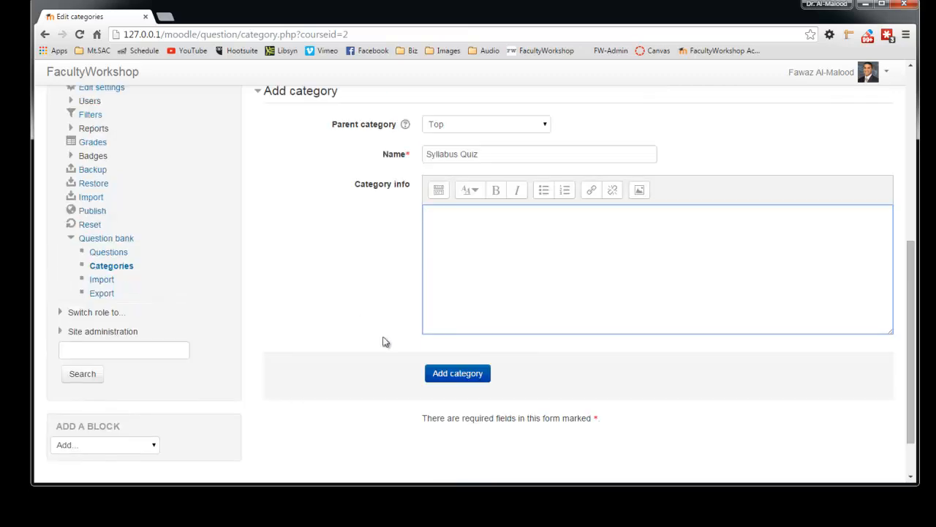
click(452, 380)
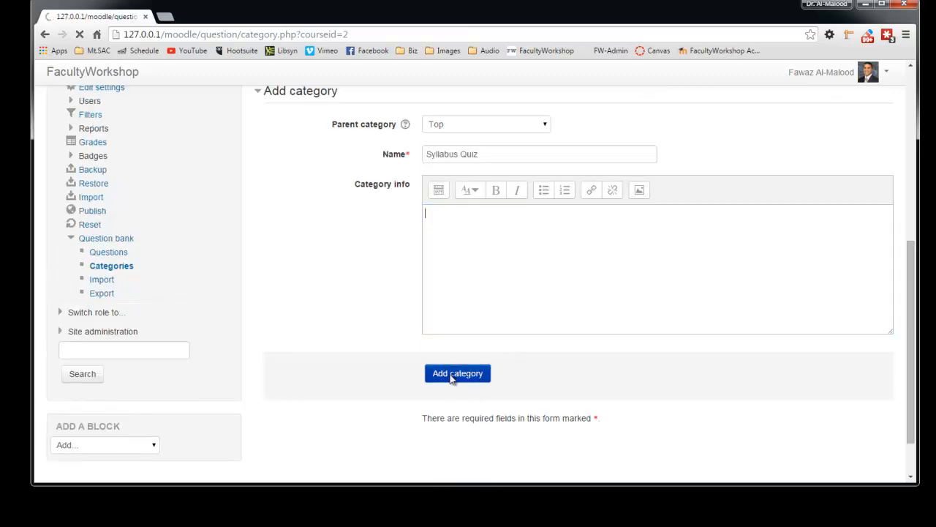
scroll(697, 337, down, 2)
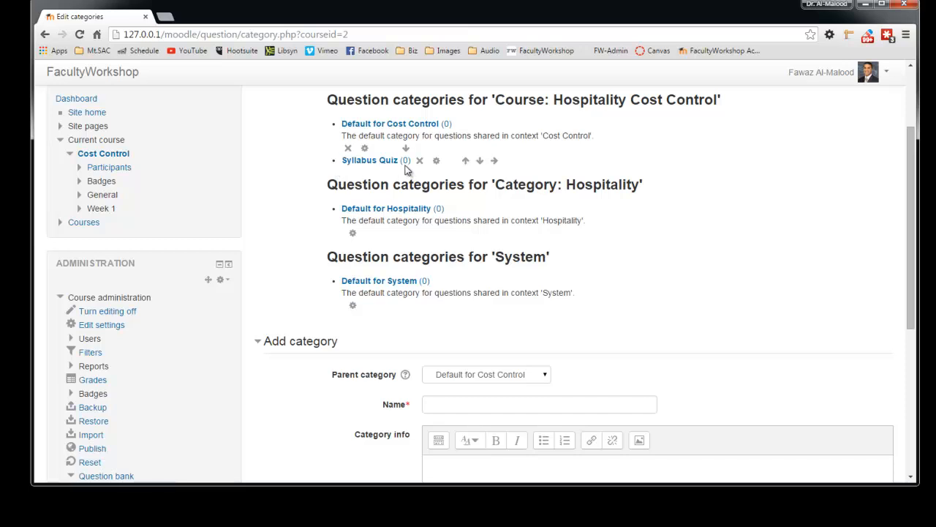
scroll(488, 181, up, 2)
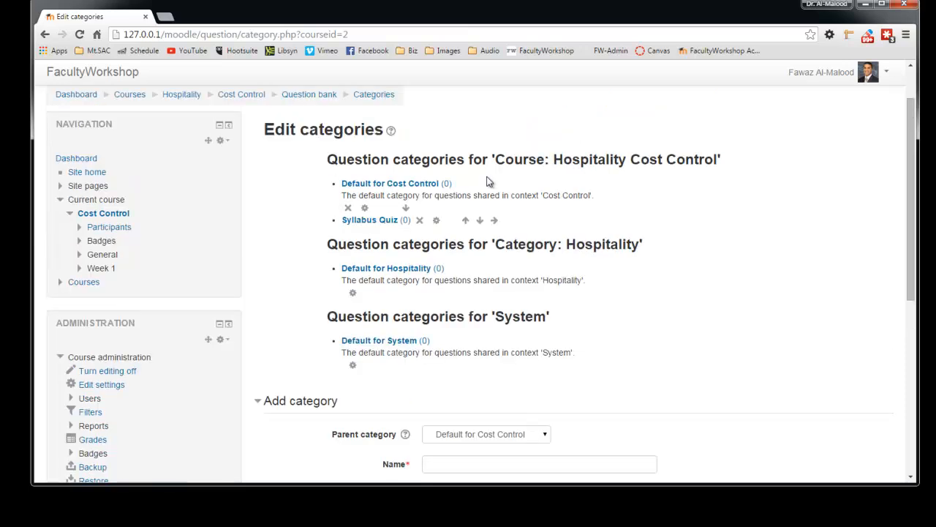
key(ctrl+plus)
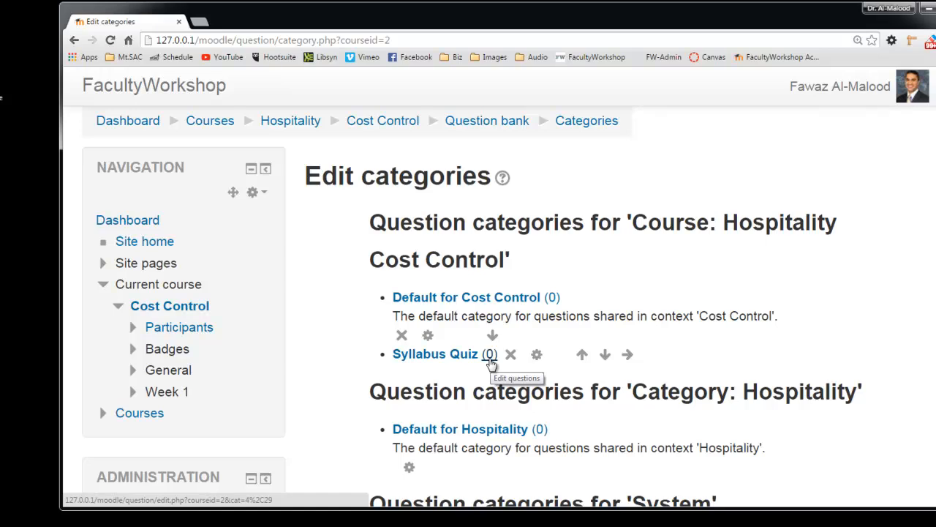
key(ctrl+minus)
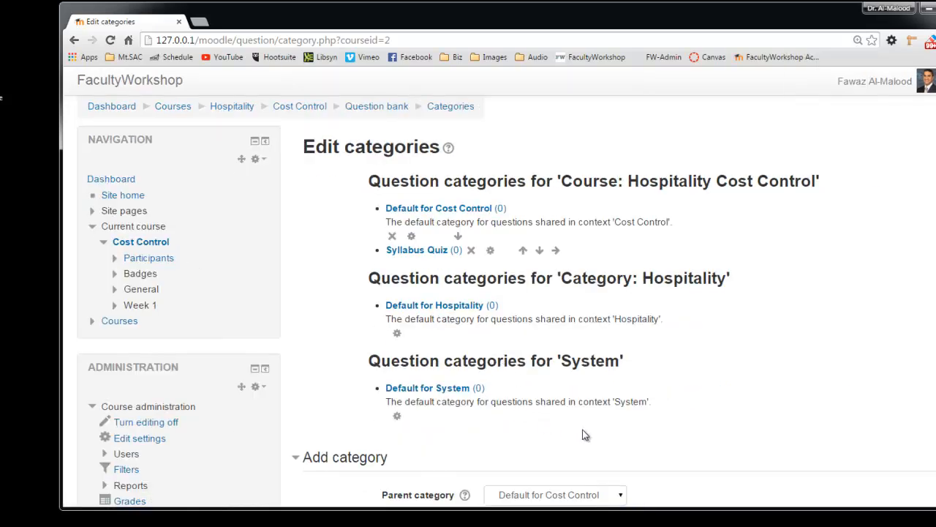
Switch to the Quiz 1-Syllabus document in Word and delete the title and instructions above the first question
click(929, 8)
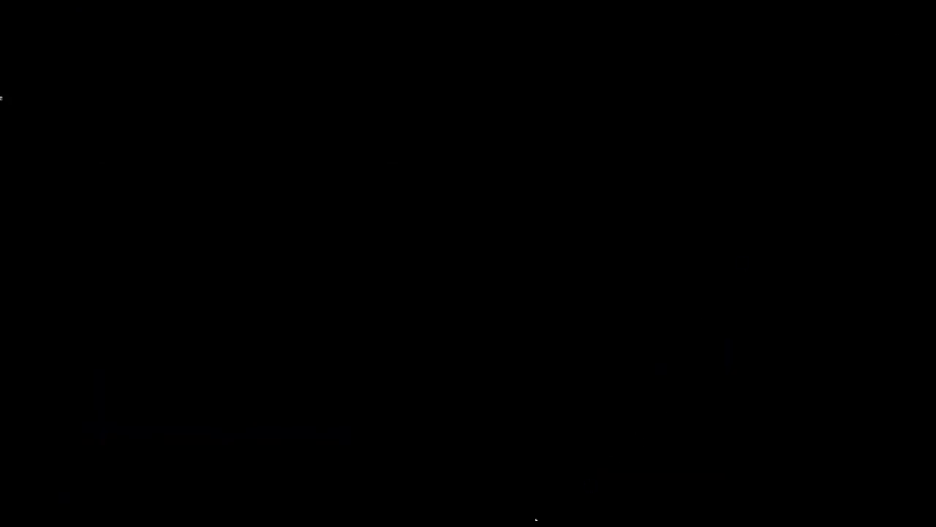
click(569, 525)
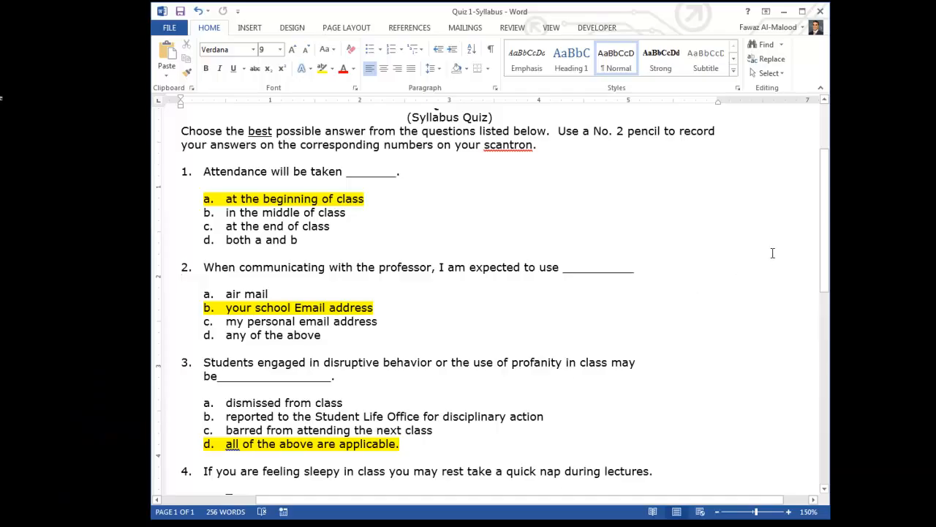
drag(822, 242, 805, 179)
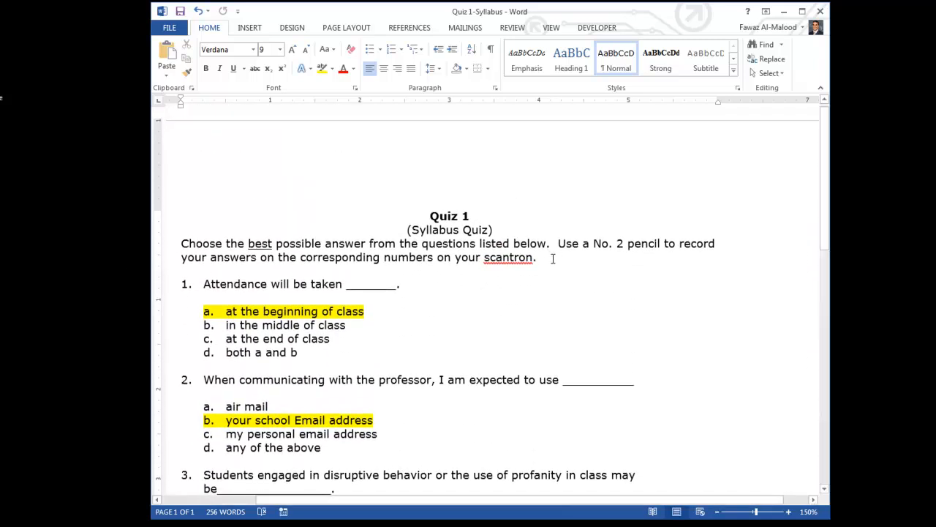
drag(552, 257, 332, 210)
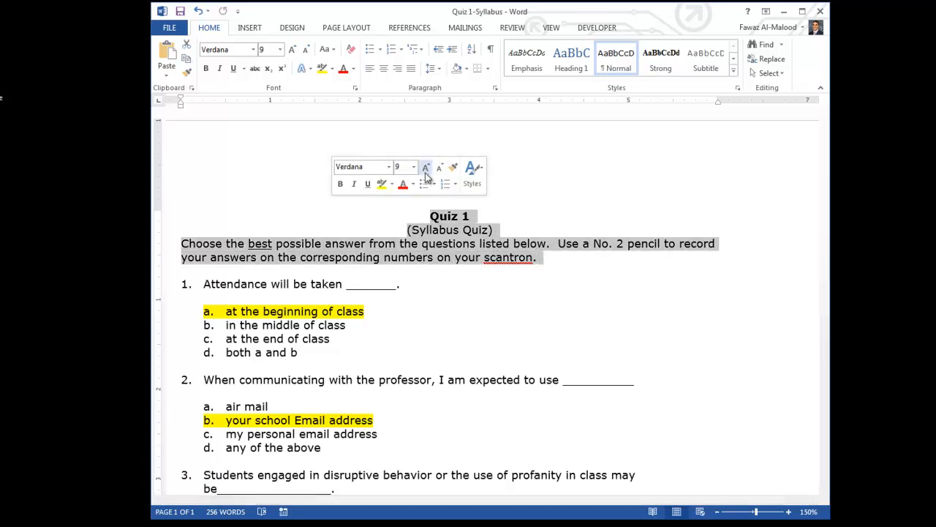
key(Delete)
key(Delete)
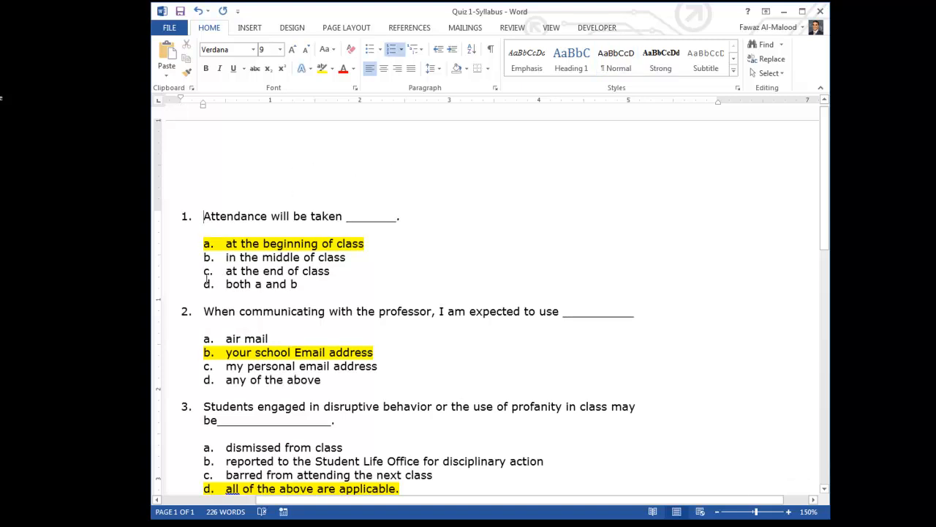
Change the answer-option lettering of questions 1 and 2 to the uppercase A., B., C. format
click(206, 244)
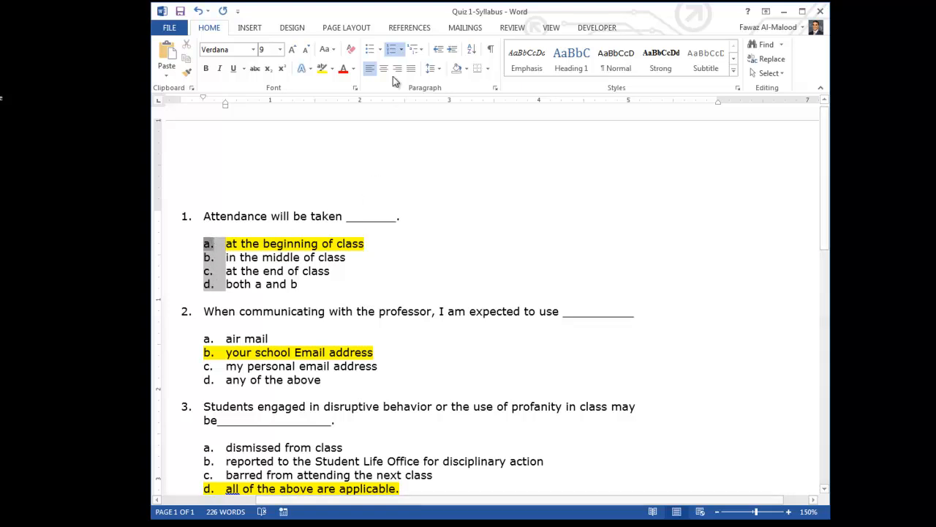
click(404, 54)
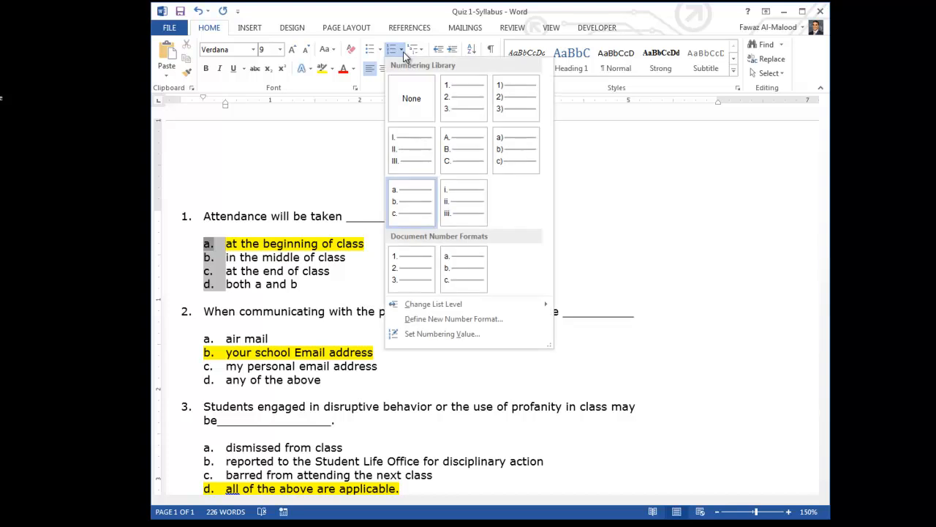
click(454, 152)
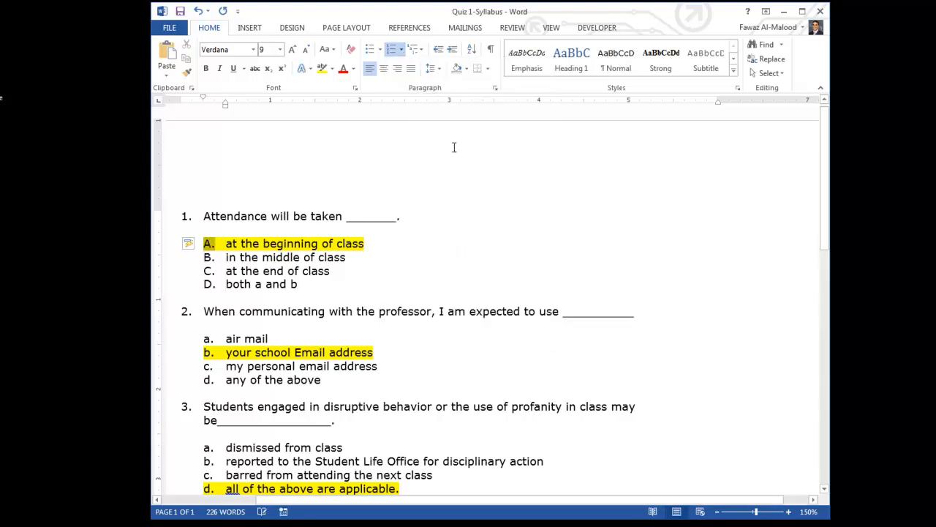
click(207, 339)
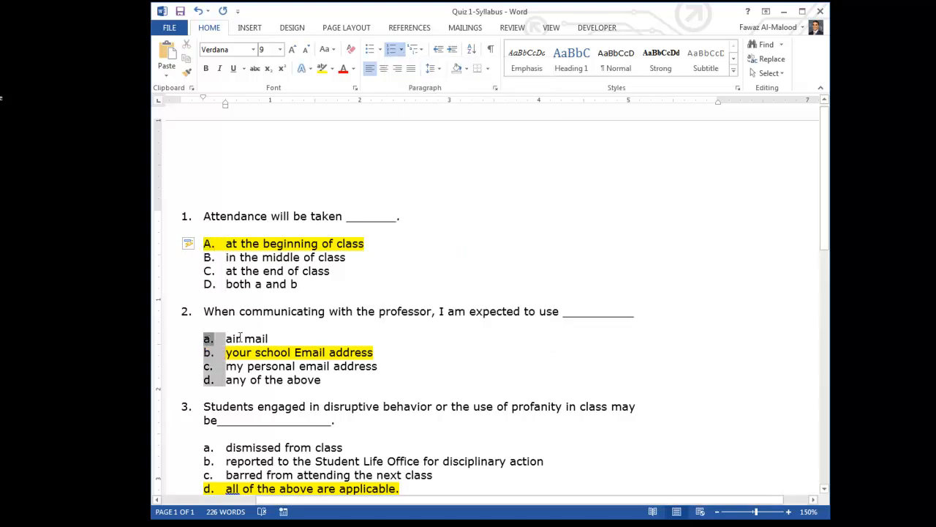
click(403, 54)
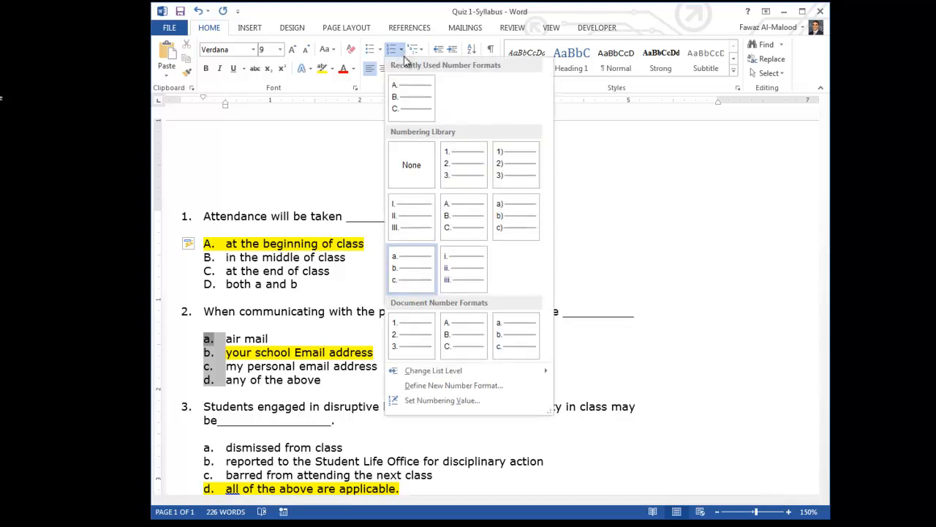
click(410, 96)
Add an unnumbered line reading "ANSWER: A" directly below the options of question 1
click(391, 285)
key(Return)
click(394, 52)
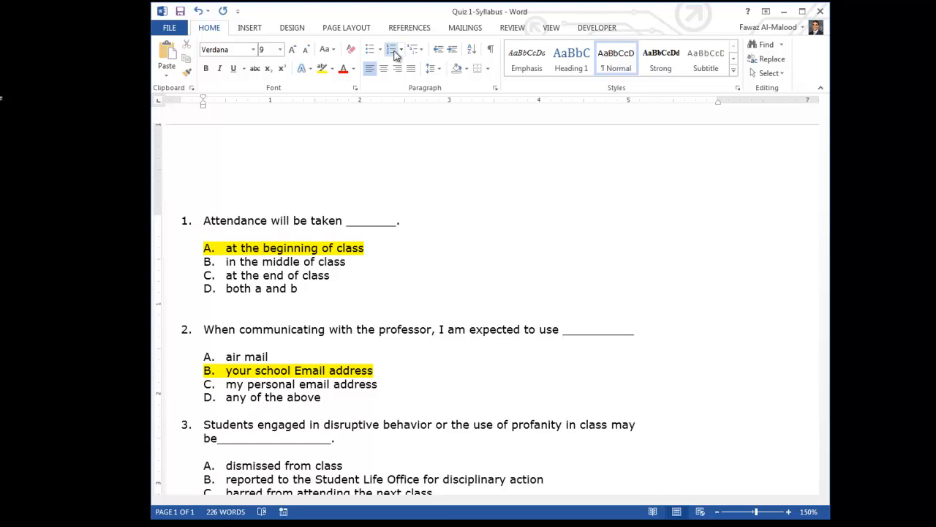
text(ANSWER)
text(: A)
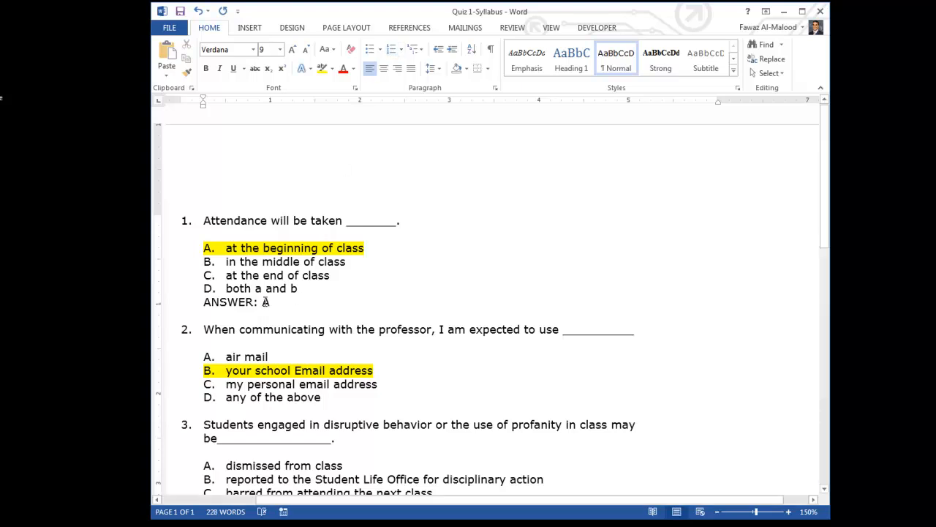
drag(262, 301, 223, 302)
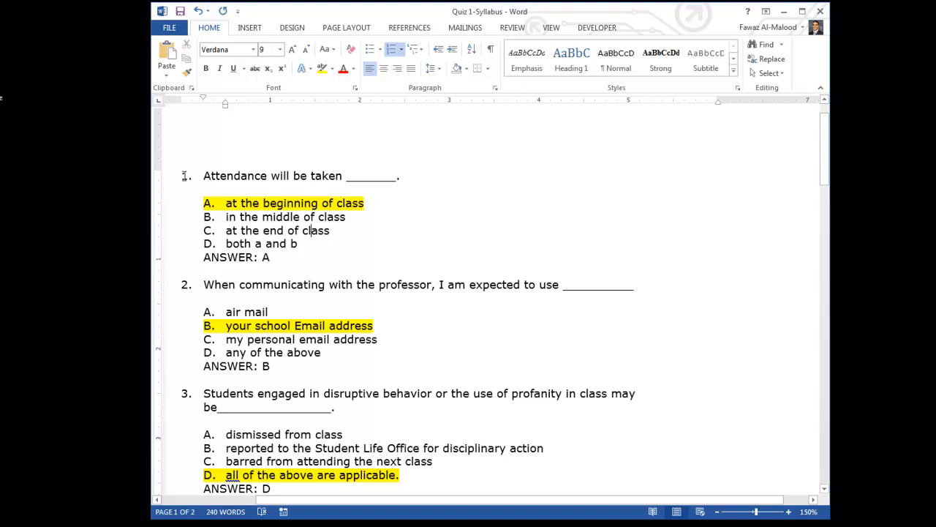
Remove the automatic numbering from the question lines, starting with the attendance question
click(186, 177)
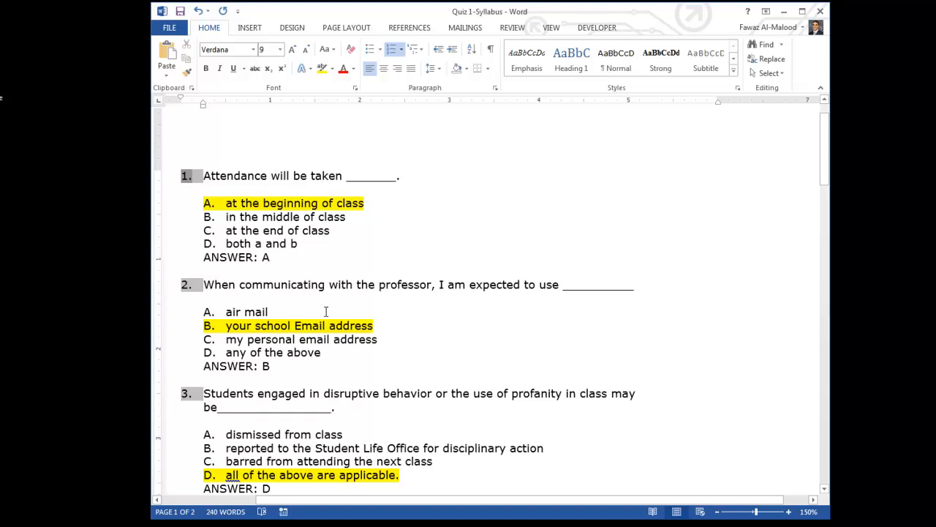
click(393, 51)
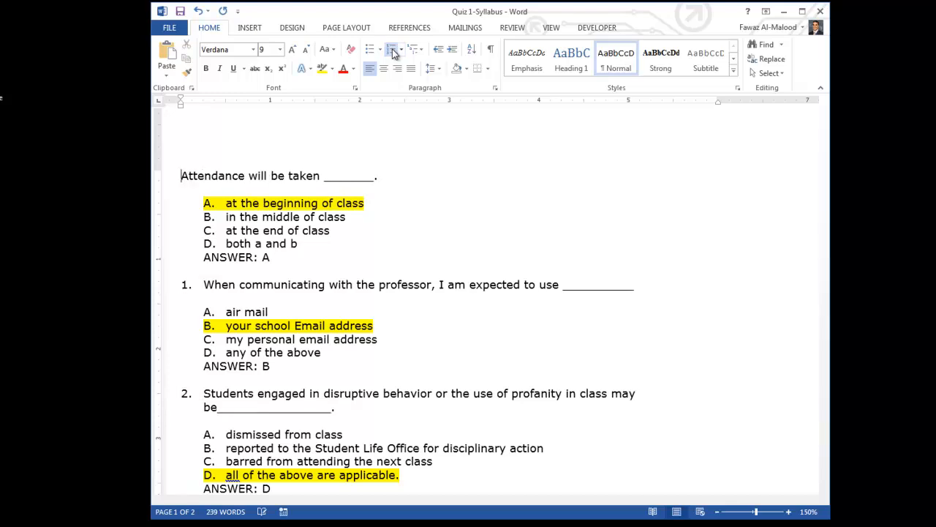
click(185, 287)
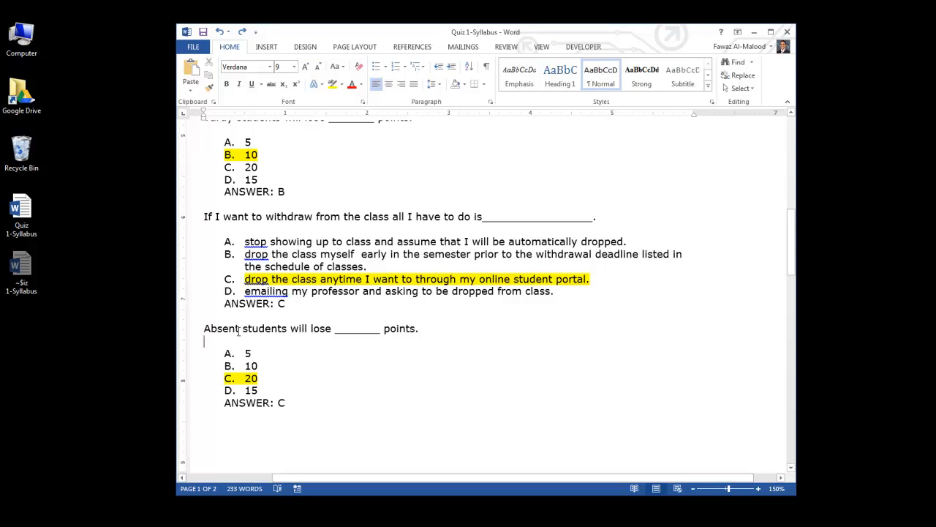
Delete the blank line between the "Absent students will lose" question and its answer options
click(239, 355)
click(236, 342)
key(Delete)
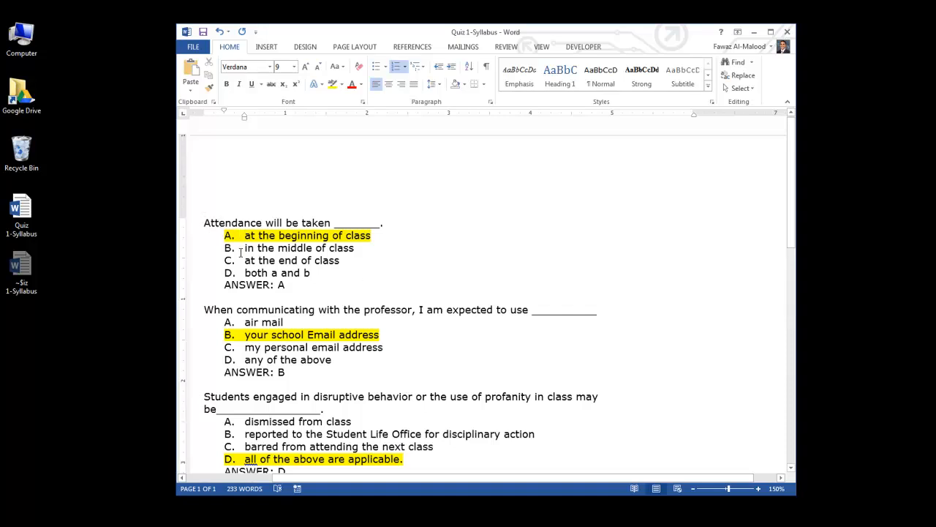
drag(301, 287, 226, 287)
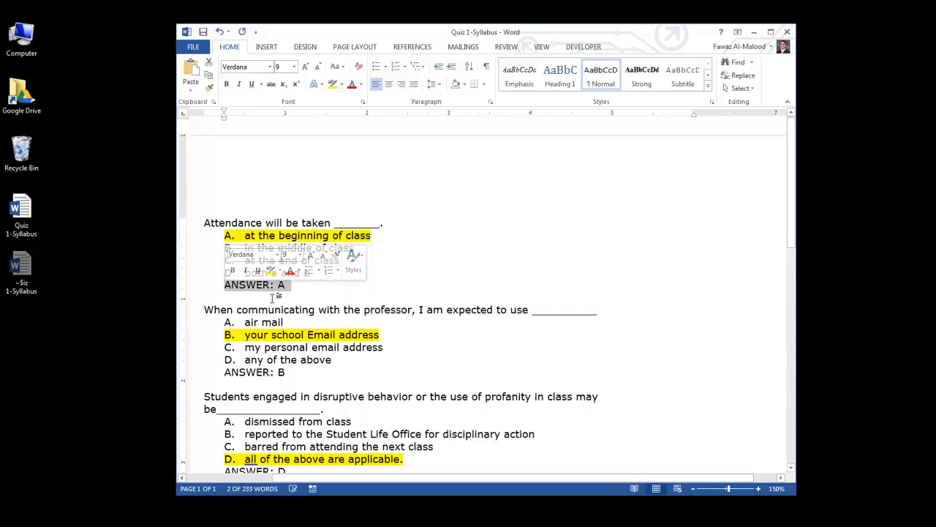
Save a Plain Text copy of the quiz document on the Desktop as Quiz 1-Syllabus, using the Windows (Default) text encoding
click(391, 293)
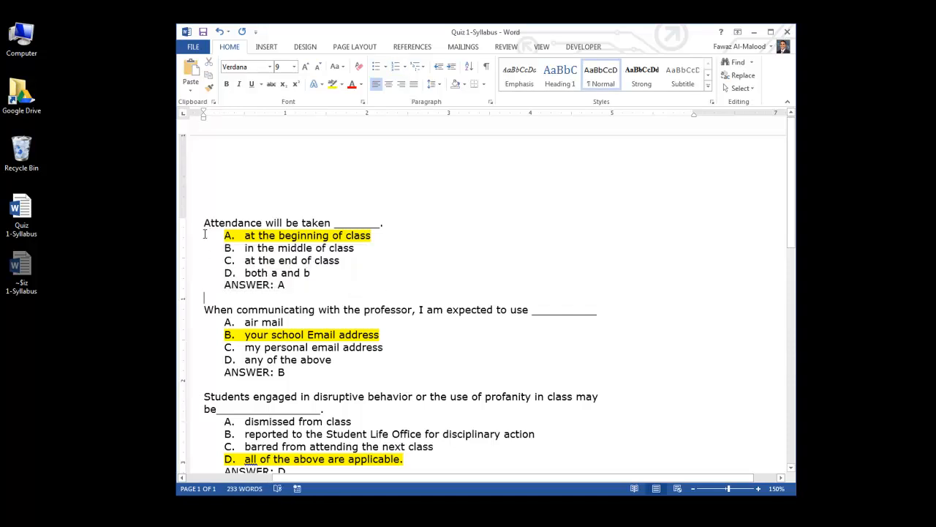
click(393, 234)
scroll(393, 233, down, 4)
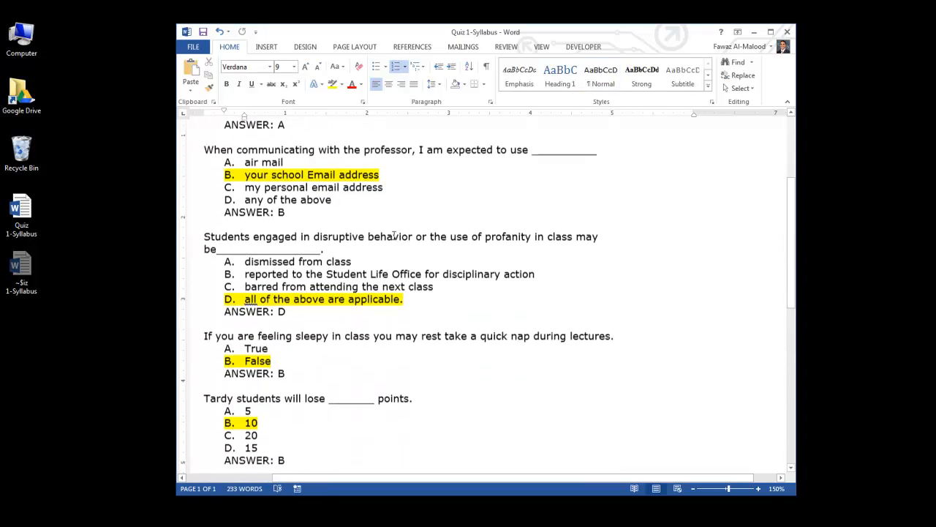
scroll(393, 236, down, 3)
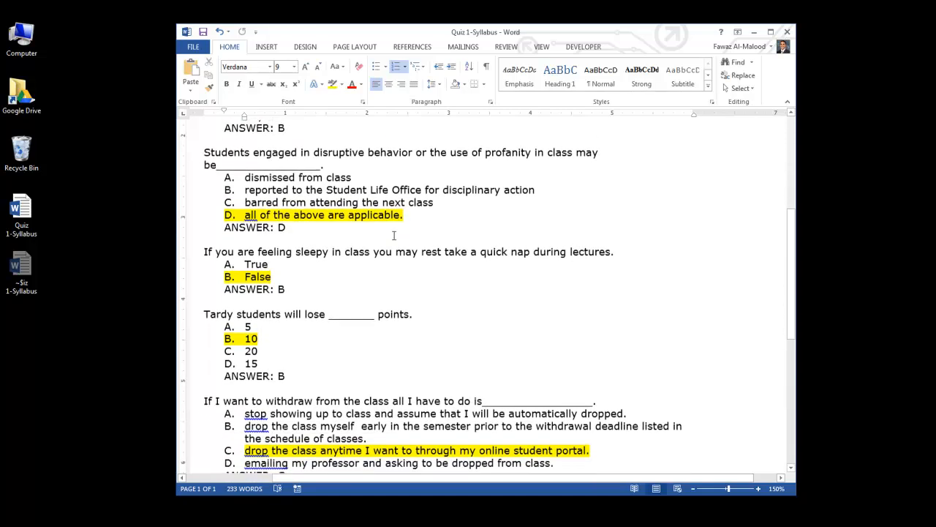
scroll(393, 235, down, 3)
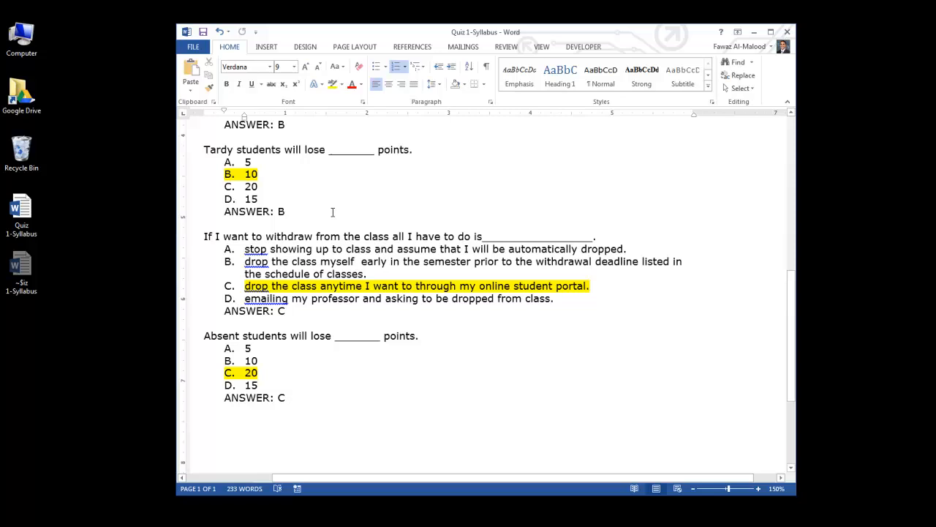
click(194, 46)
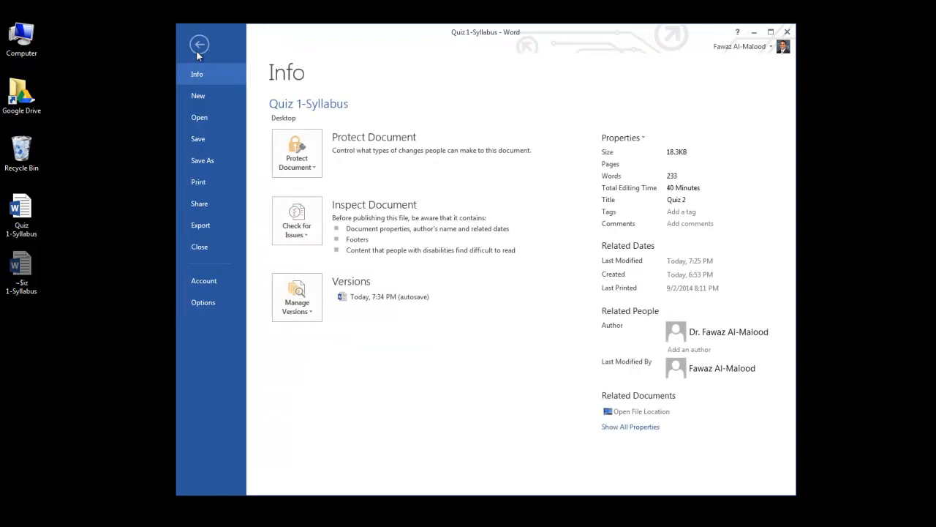
click(199, 161)
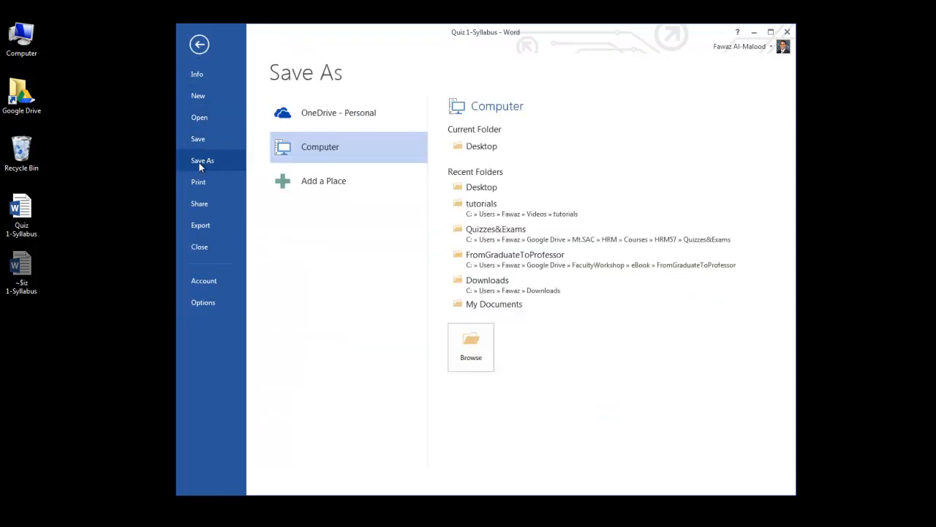
click(535, 153)
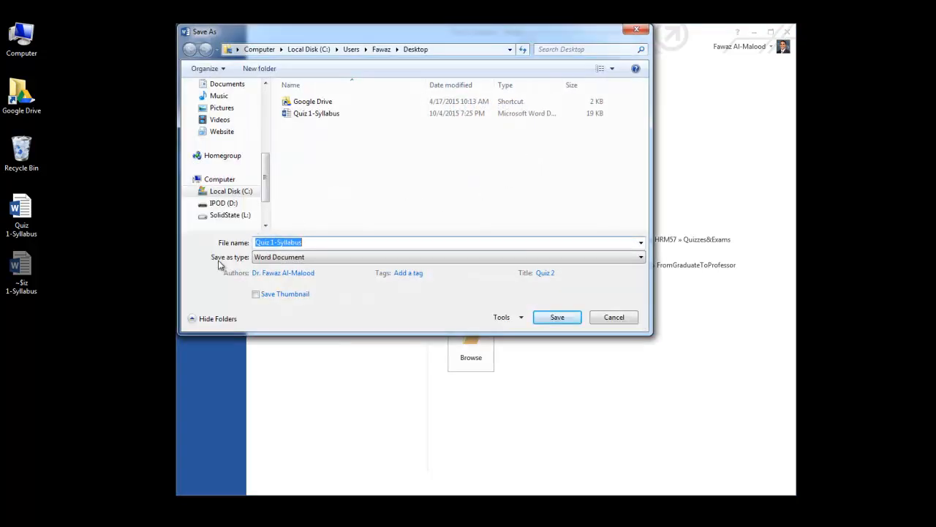
click(278, 258)
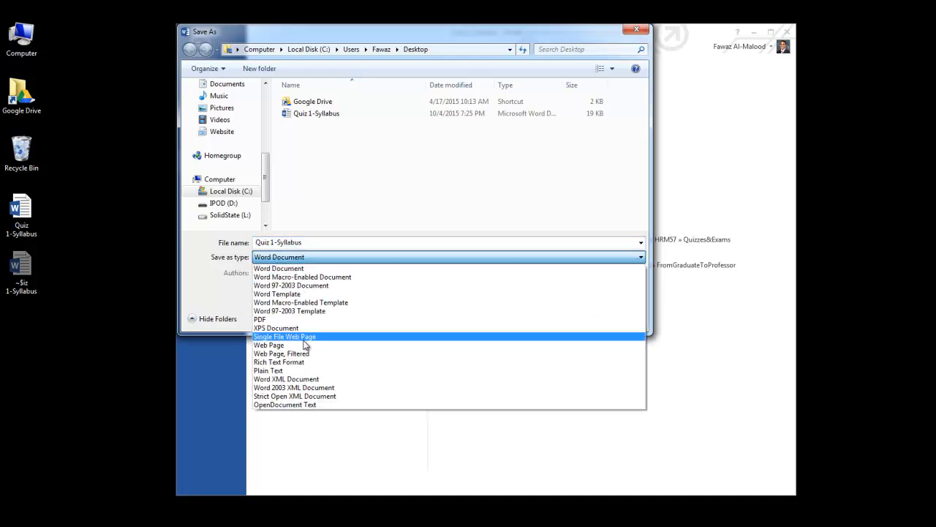
click(289, 370)
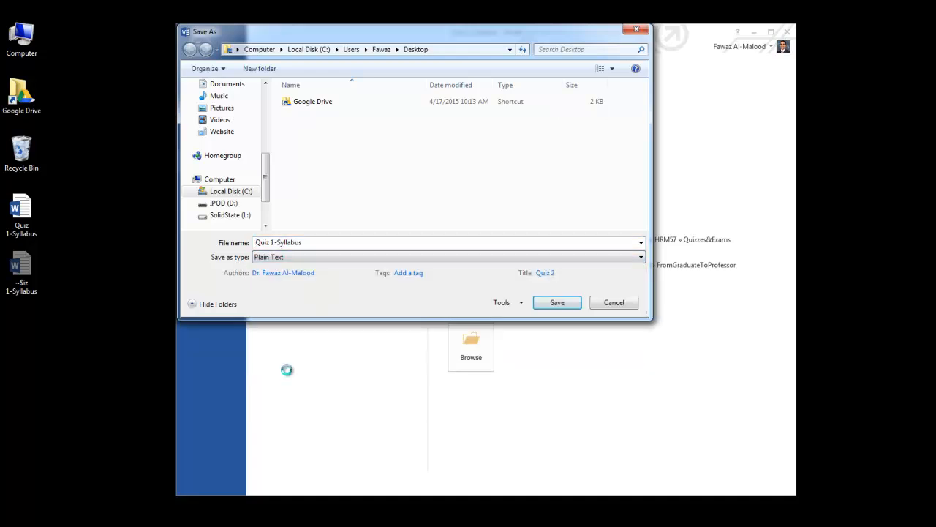
click(555, 303)
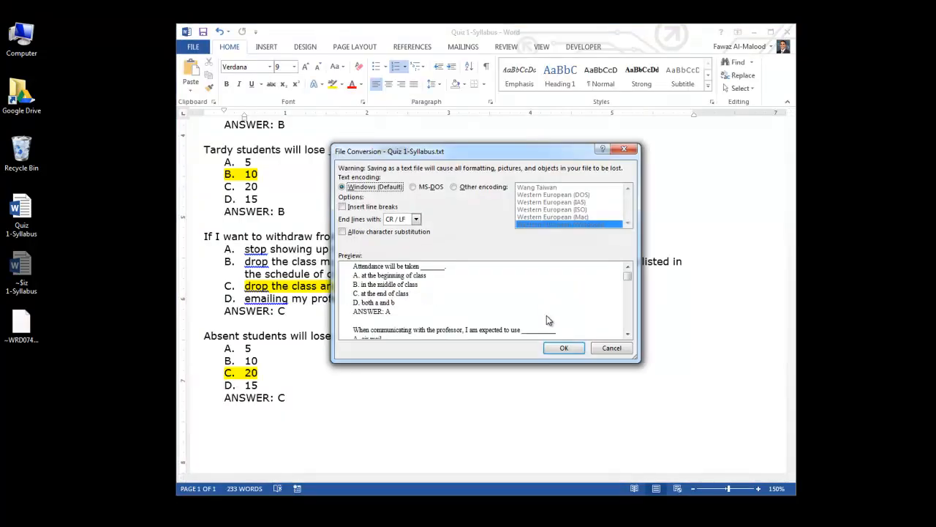
click(562, 349)
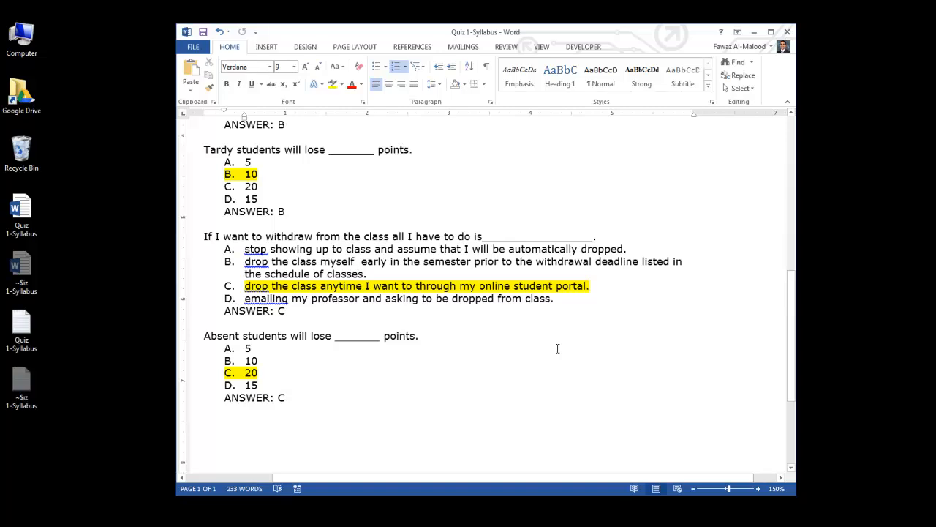
Minimize the Word document and open the plain-text Quiz 1-Syllabus file from the desktop in Notepad
click(757, 33)
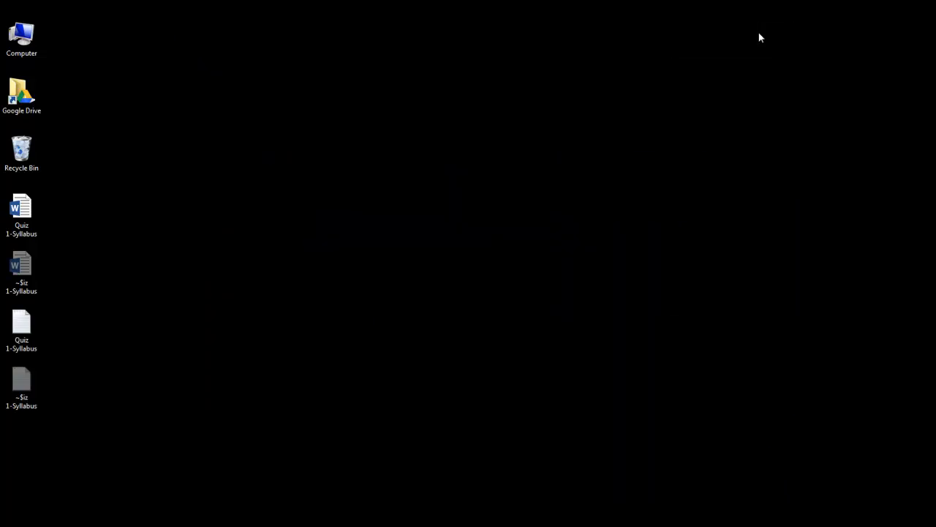
double_click(29, 335)
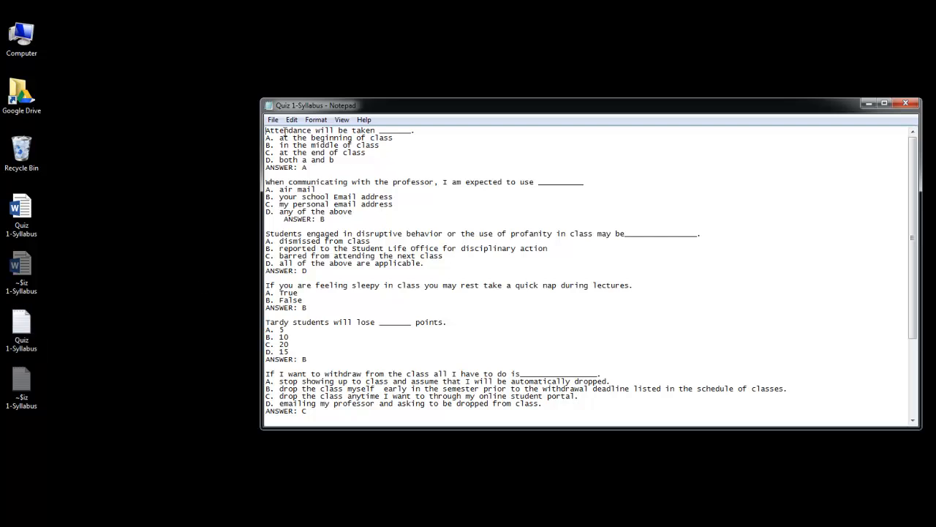
scroll(322, 268, down, 3)
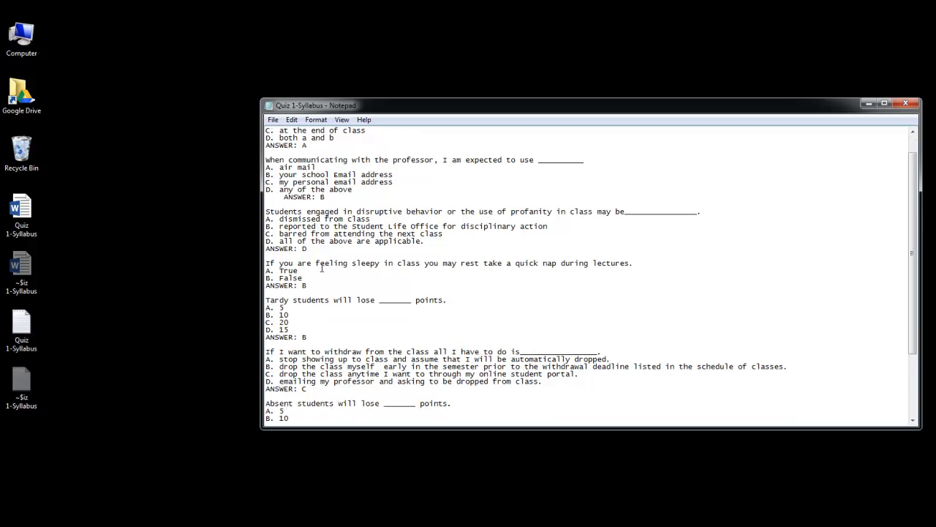
Delete the blank lines after the last question's ANSWER line and save the text file
click(298, 399)
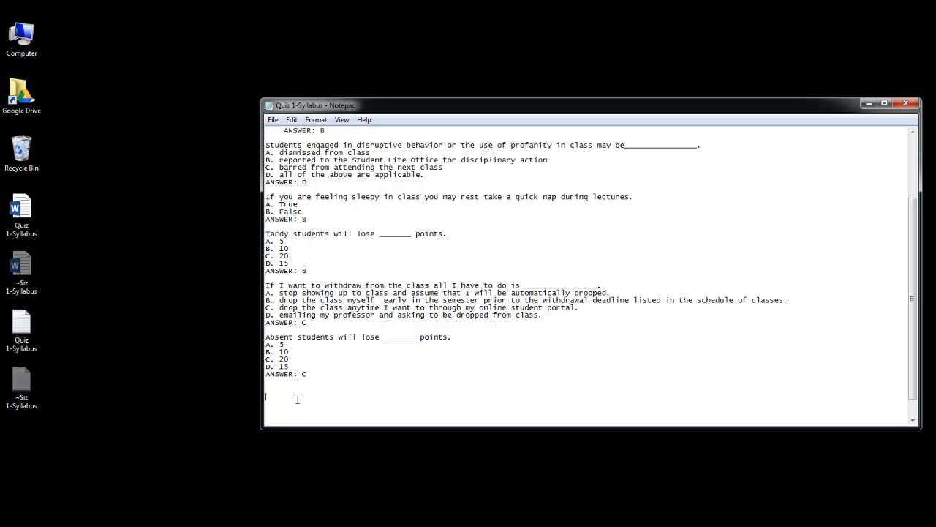
key(BackSpace)
scroll(462, 258, down, 1)
drag(295, 394, 258, 391)
key(BackSpace)
key(BackSpace)
key(BackSpace)
key(BackSpace)
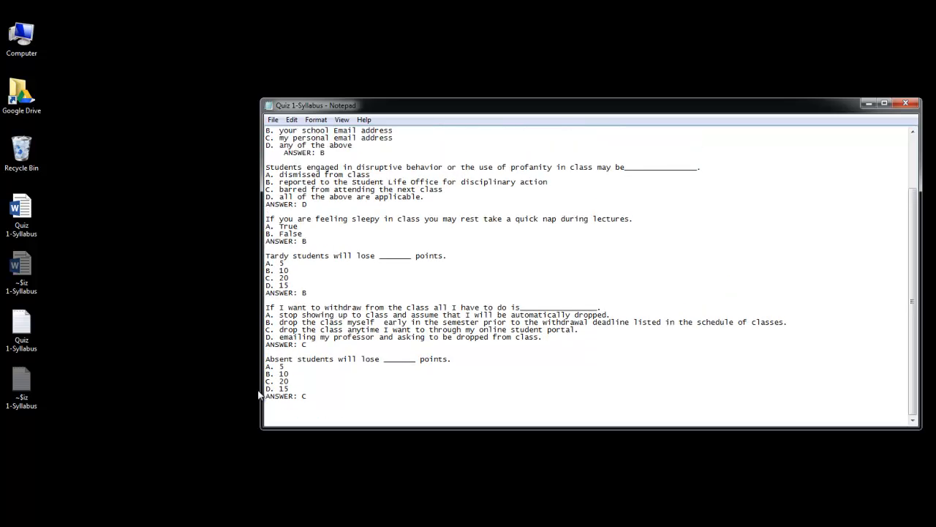
key(BackSpace)
scroll(444, 379, up, 3)
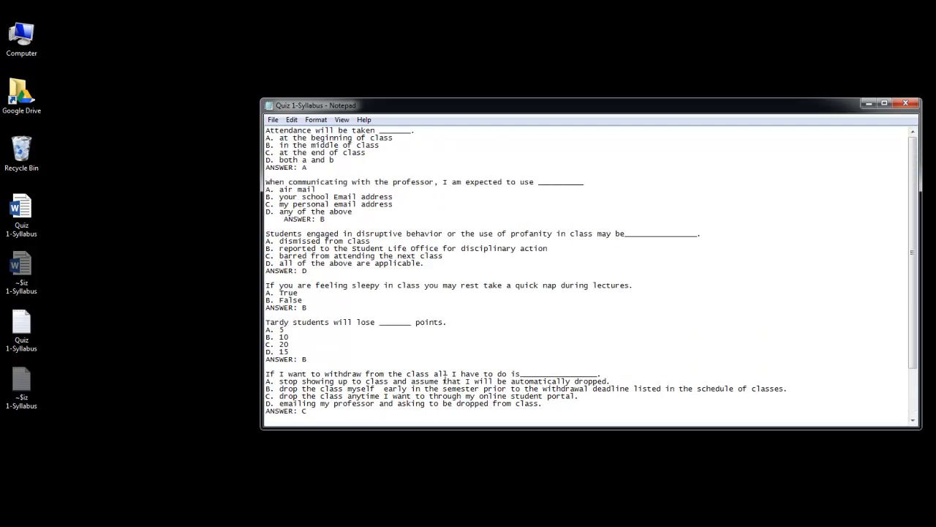
click(273, 119)
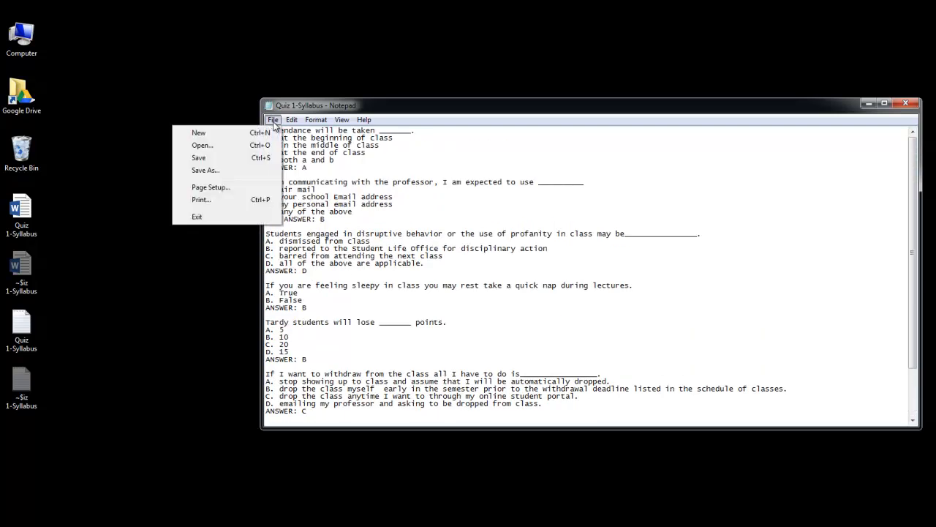
click(220, 157)
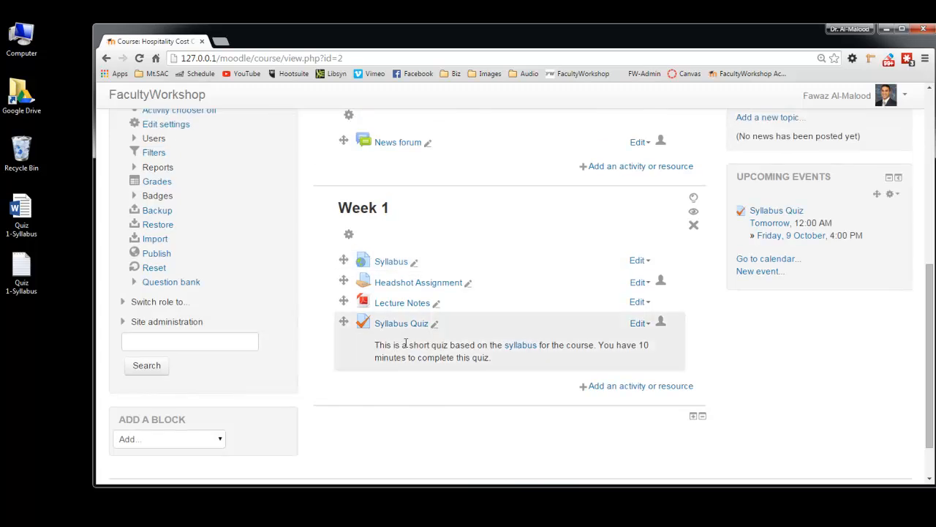
Open the Week 1 Syllabus Quiz in the Moodle course in the browser and go to its quiz editing page
click(410, 326)
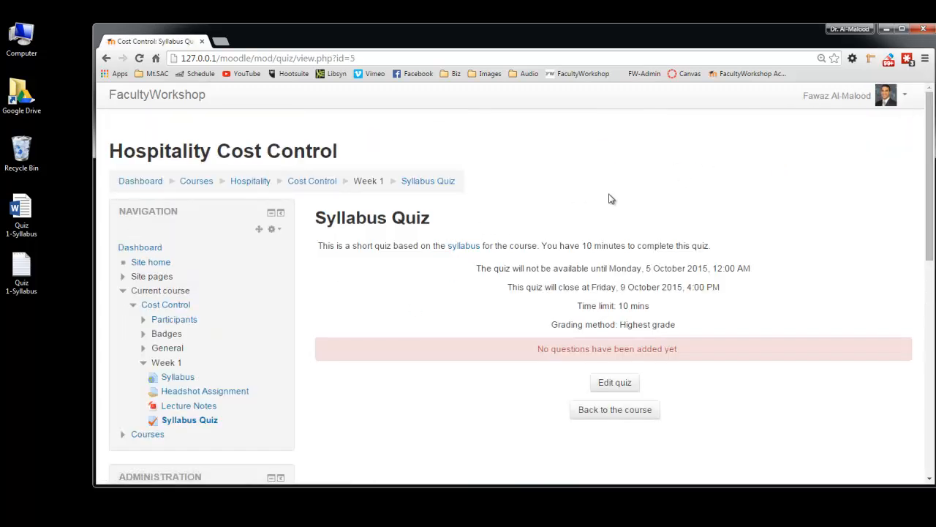
scroll(607, 192, down, 1)
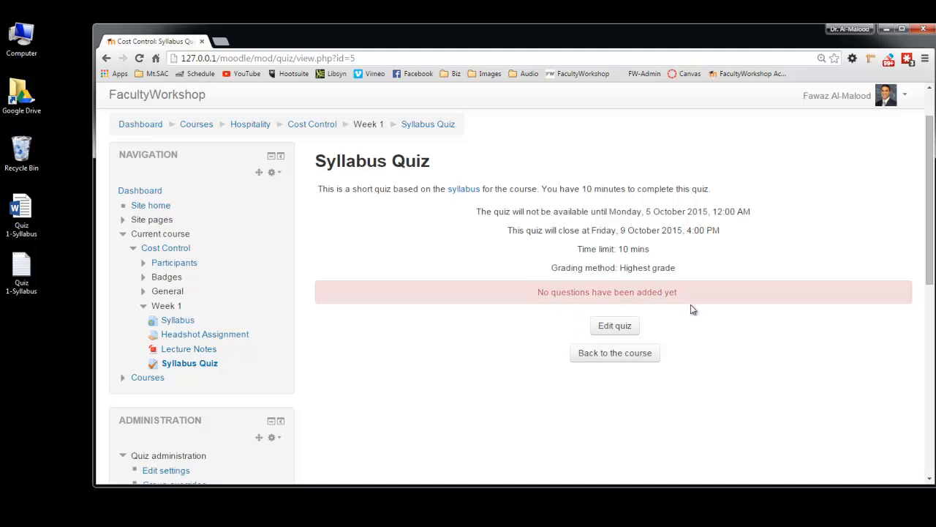
click(622, 333)
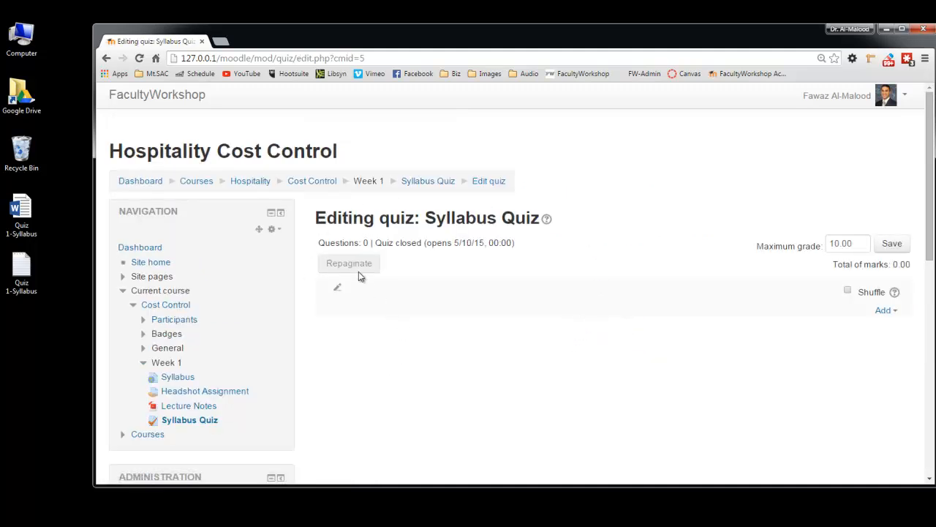
drag(315, 248, 374, 242)
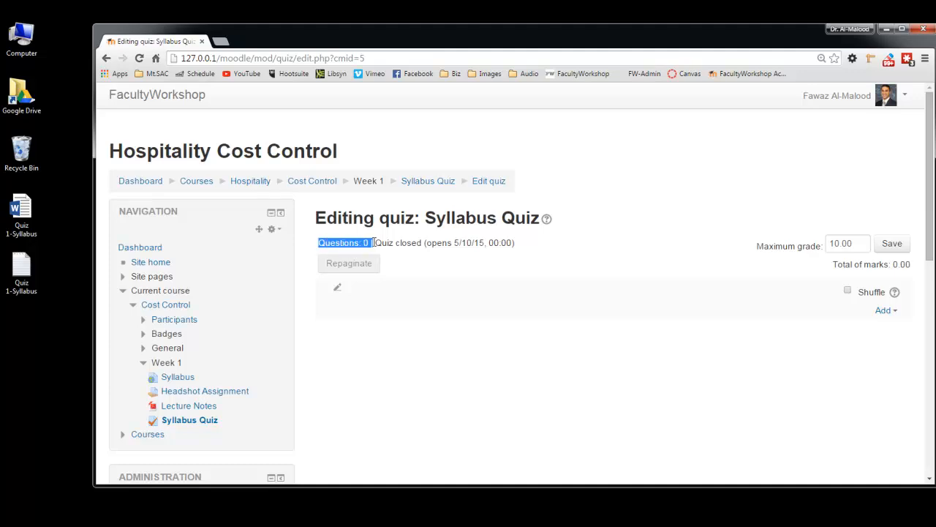
click(562, 330)
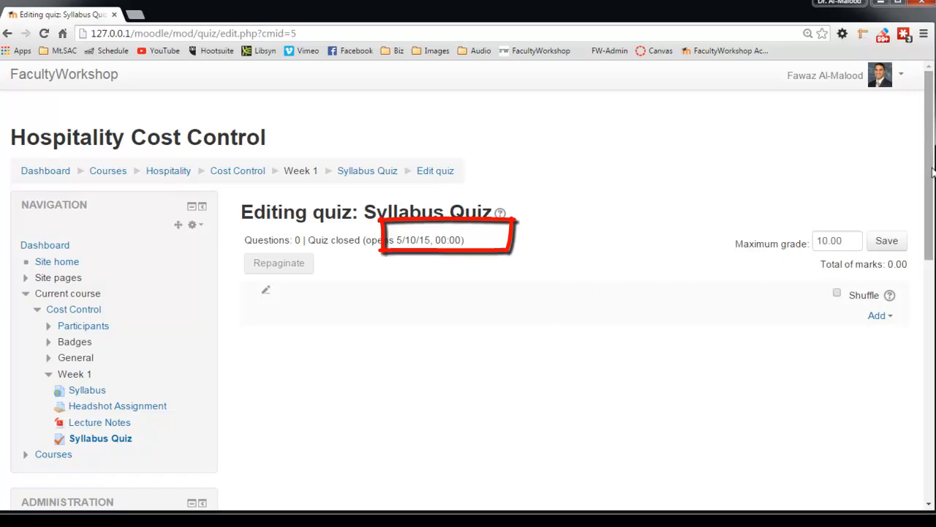
Open the question bank's import page from the quiz administration options
drag(931, 173, 933, 319)
drag(119, 133, 25, 130)
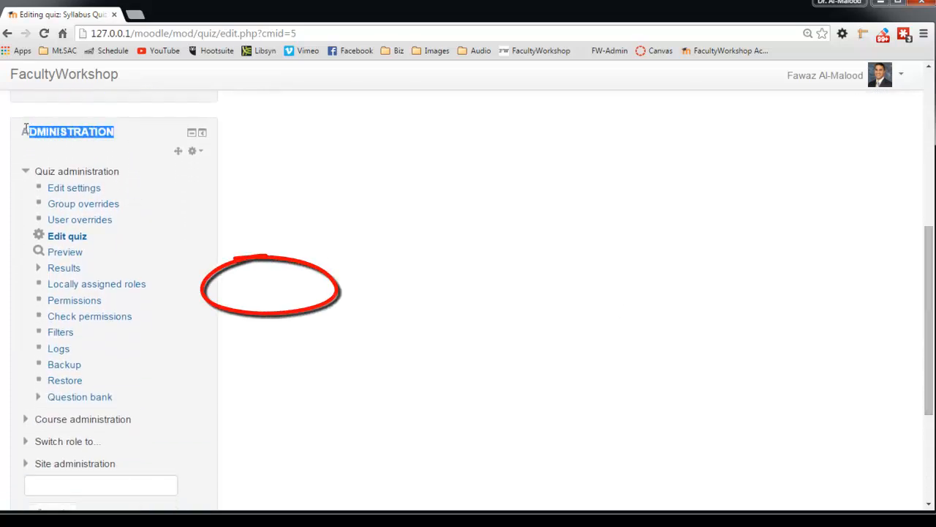
click(385, 269)
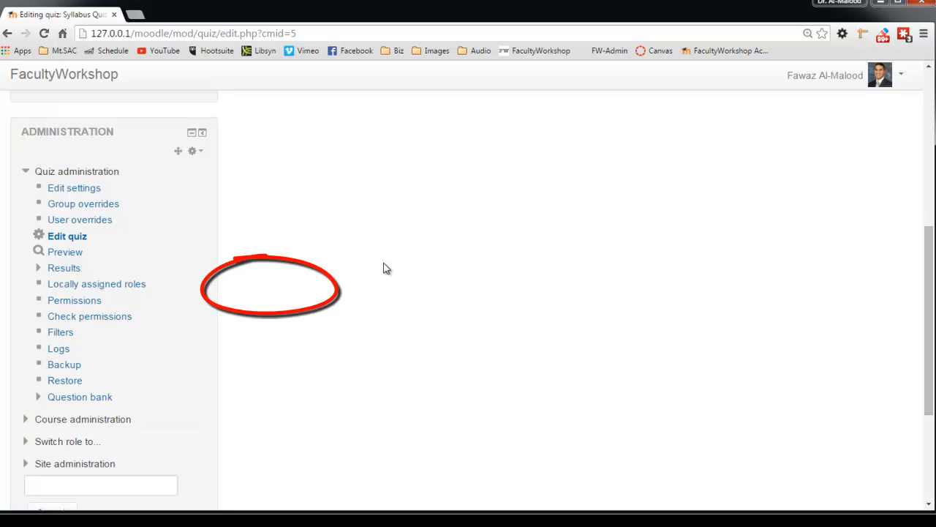
scroll(387, 269, down, 1)
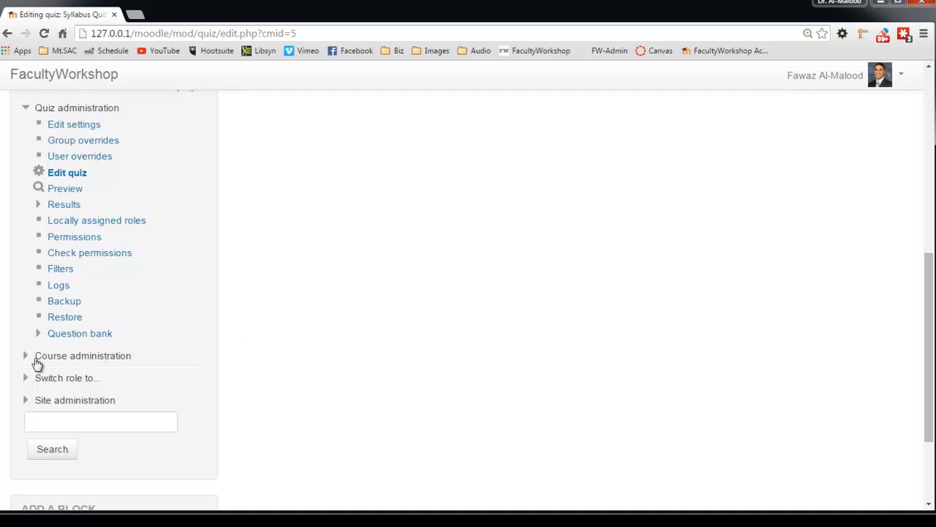
click(38, 338)
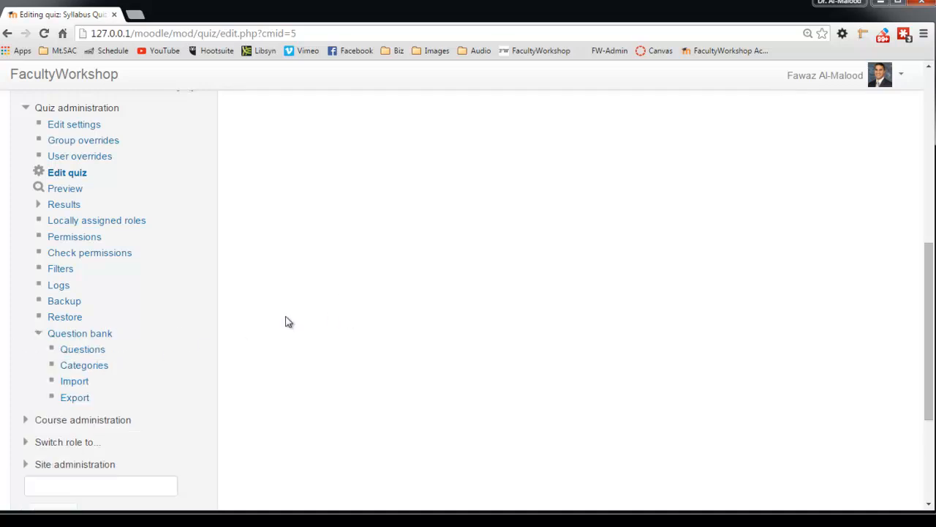
click(76, 384)
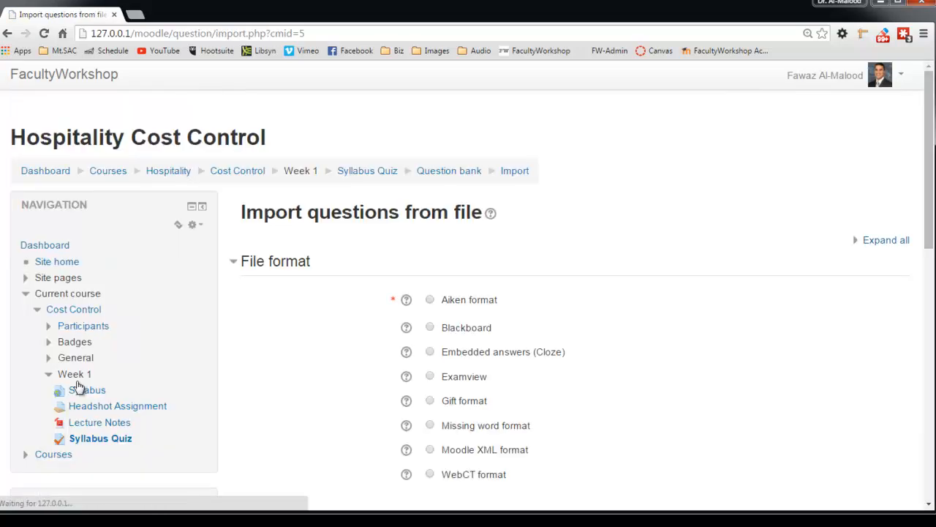
Choose Aiken format for the question import and set the import category to Default for Syllabus Quiz
scroll(620, 188, down, 1)
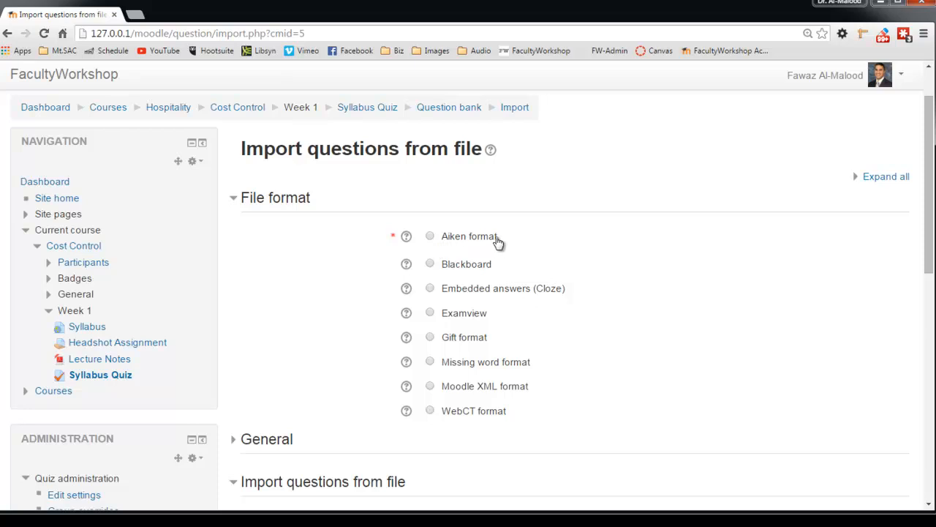
click(431, 236)
scroll(309, 278, down, 2)
scroll(286, 249, down, 1)
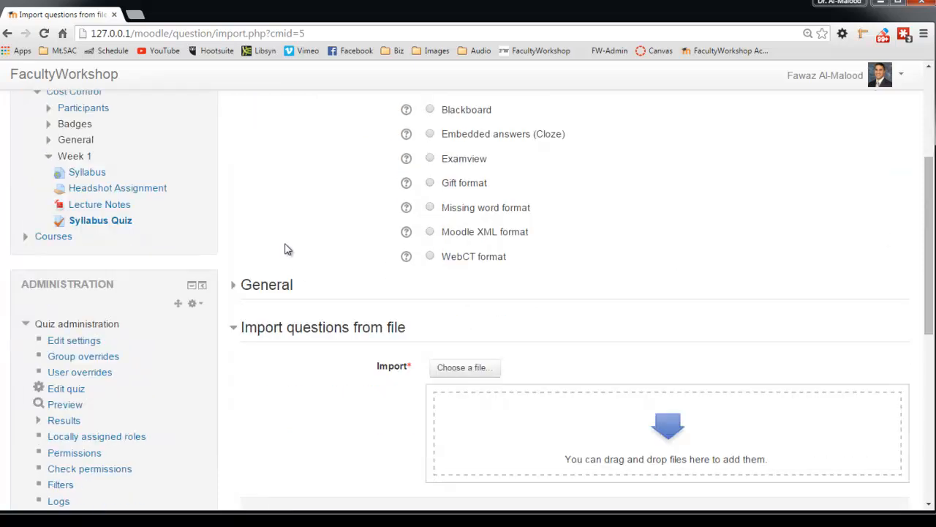
click(236, 288)
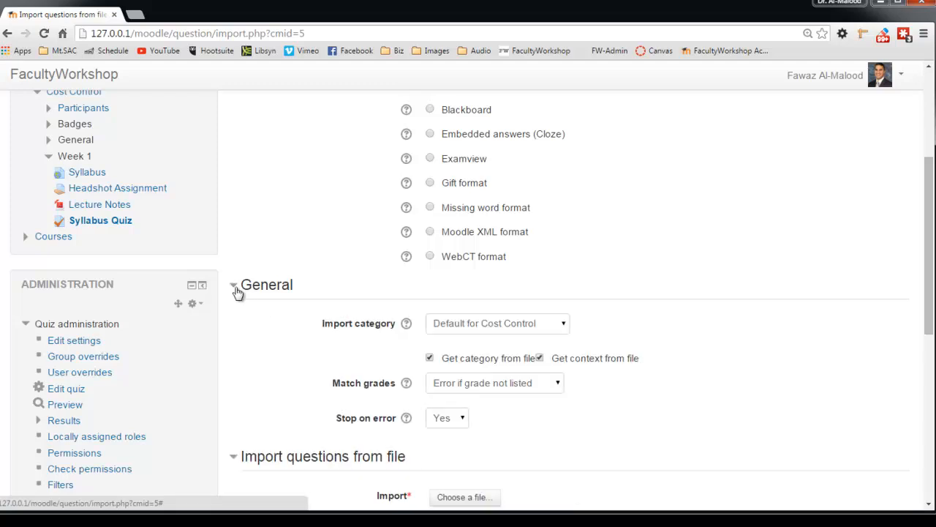
scroll(358, 202, down, 1)
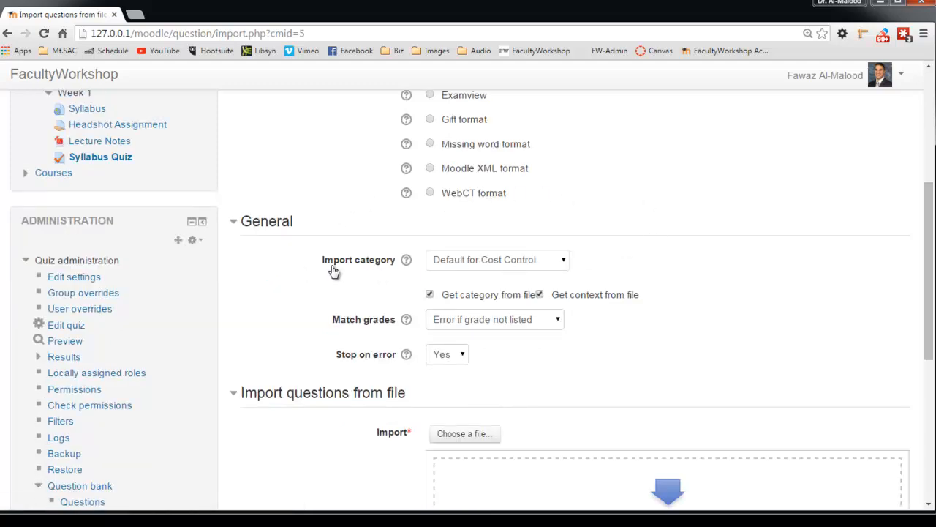
click(566, 265)
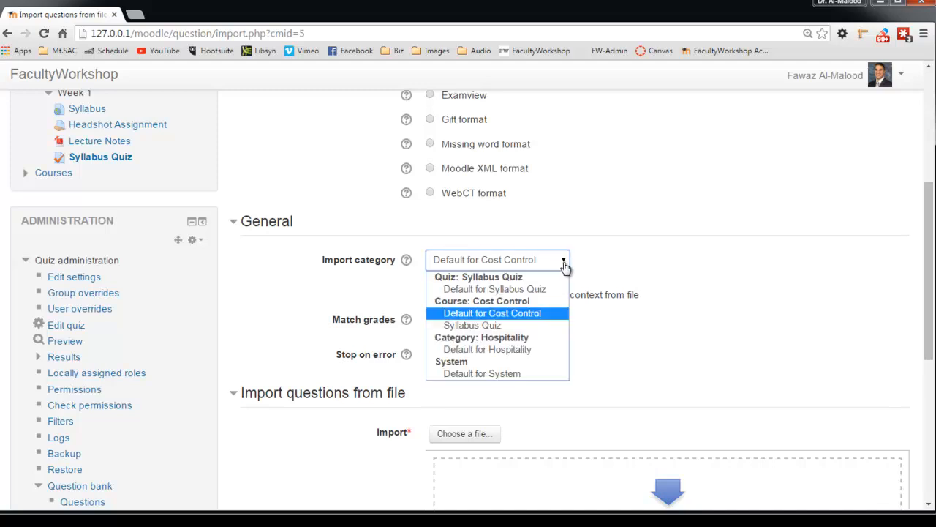
click(527, 296)
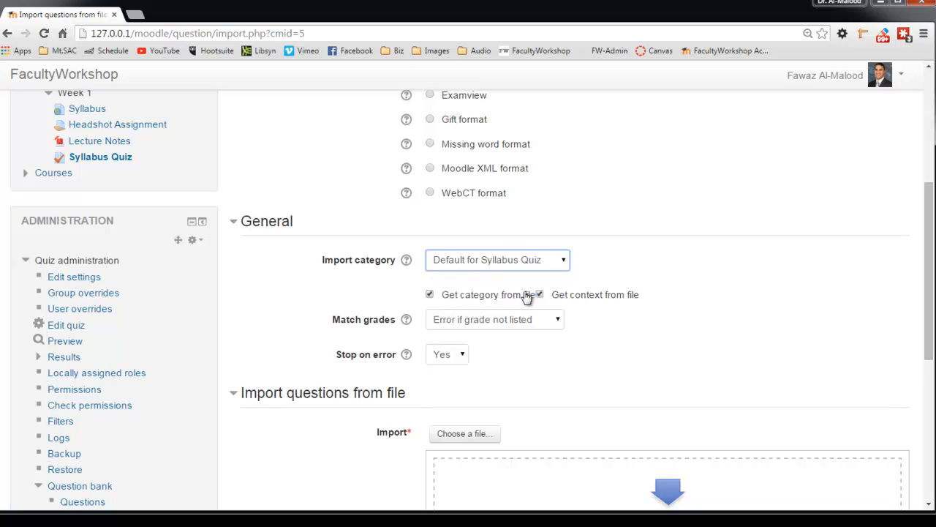
Turn off taking the category and context from the file in the question import settings
click(430, 294)
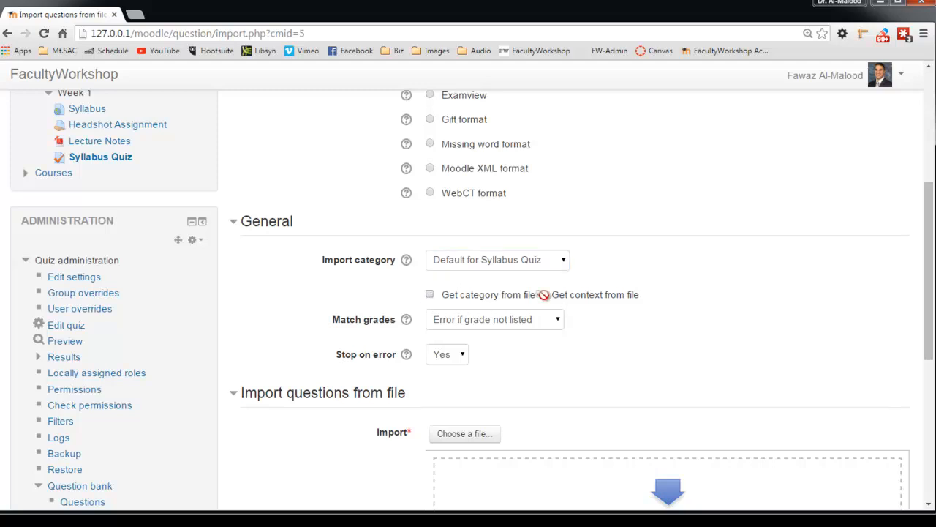
click(430, 295)
click(431, 294)
Add the file Quiz 1-Syllabus.txt to the import form and import its questions
scroll(351, 330, down, 2)
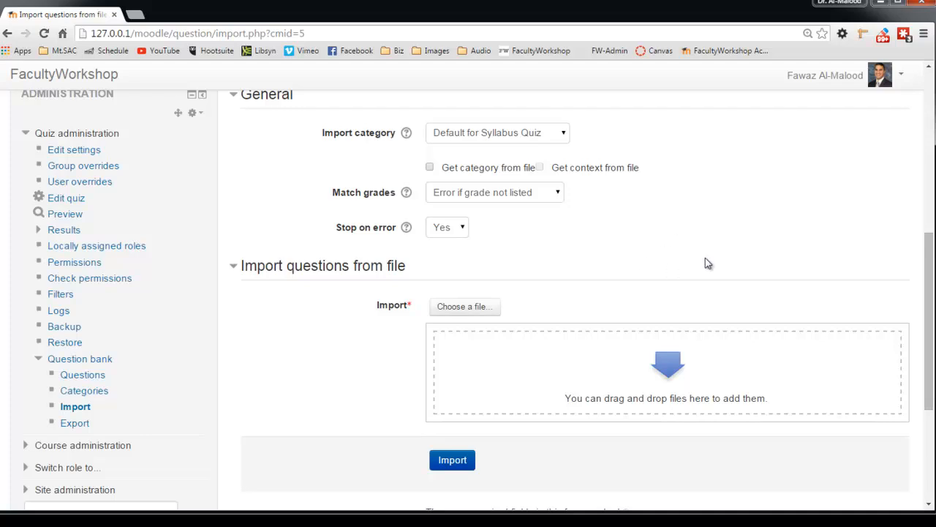
scroll(282, 293, down, 1)
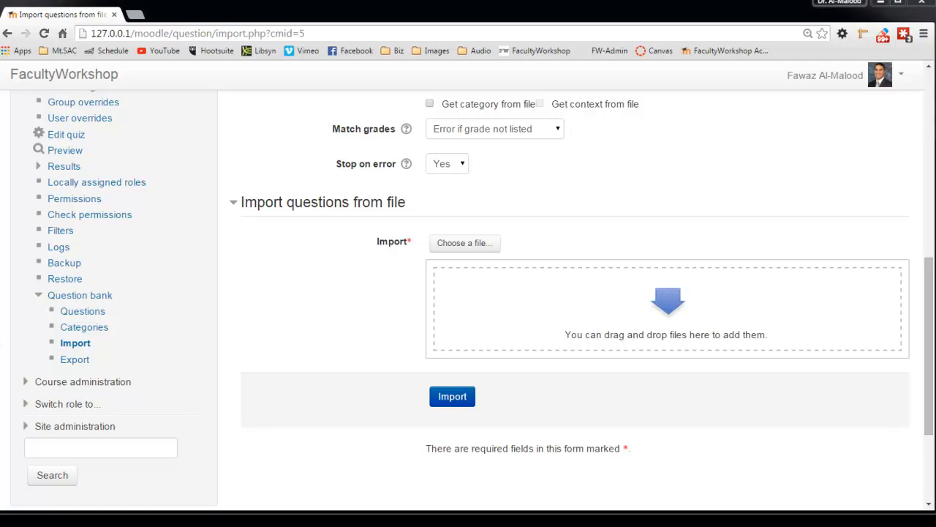
drag(4, 333, 585, 314)
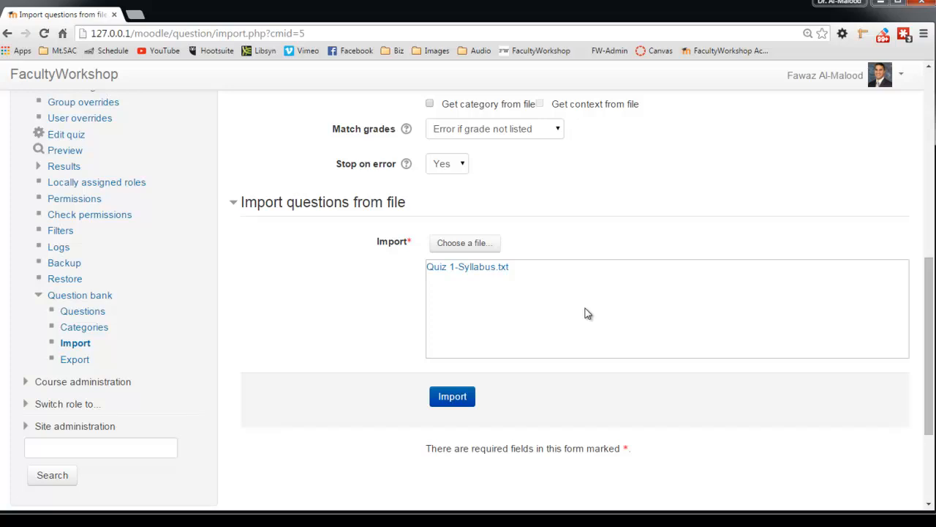
click(453, 397)
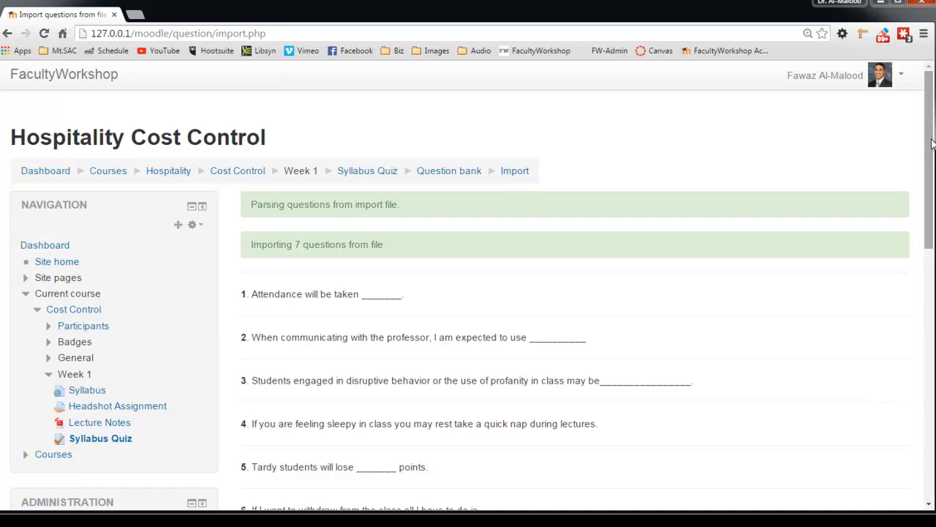
Continue from the import results to the question bank and review the imported questions in the Syllabus Quiz category
drag(932, 143, 926, 191)
click(577, 428)
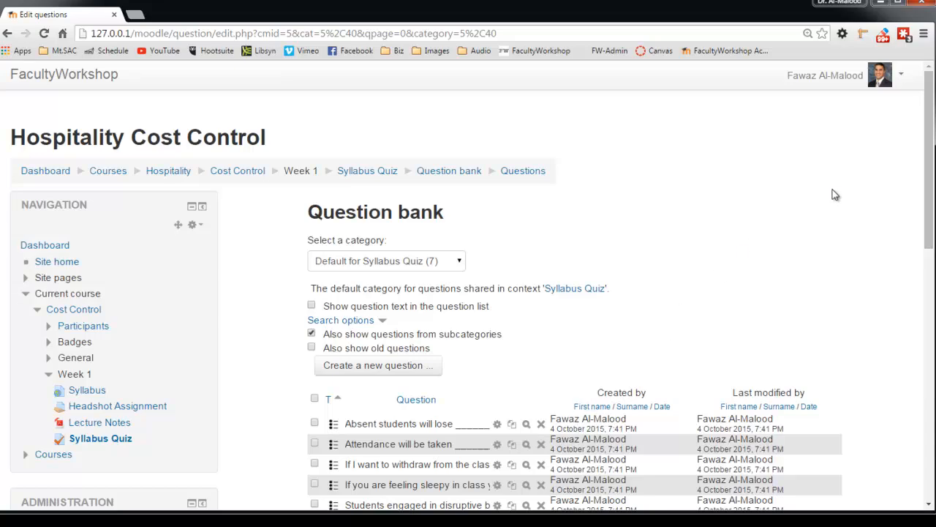
drag(927, 133, 927, 198)
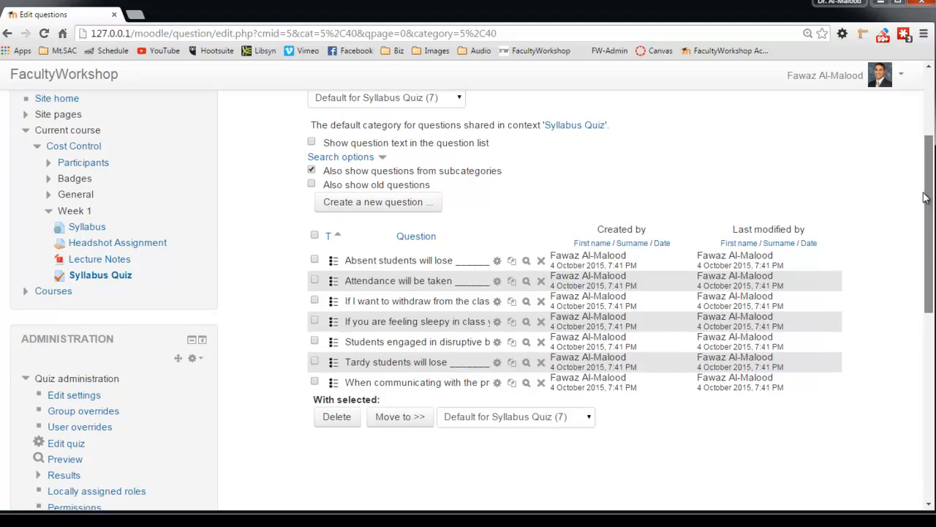
drag(926, 198, 922, 180)
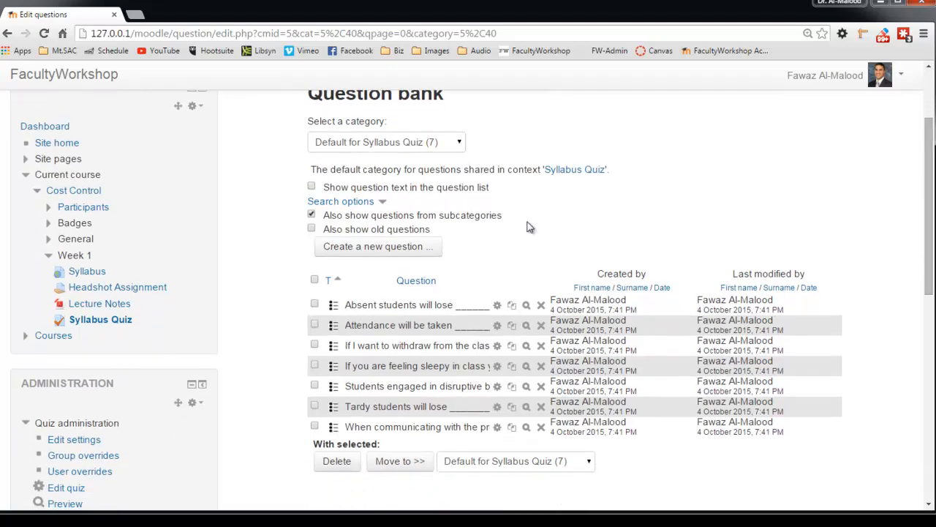
Open the Week 1 Syllabus Quiz and go to its quiz editing page
click(100, 320)
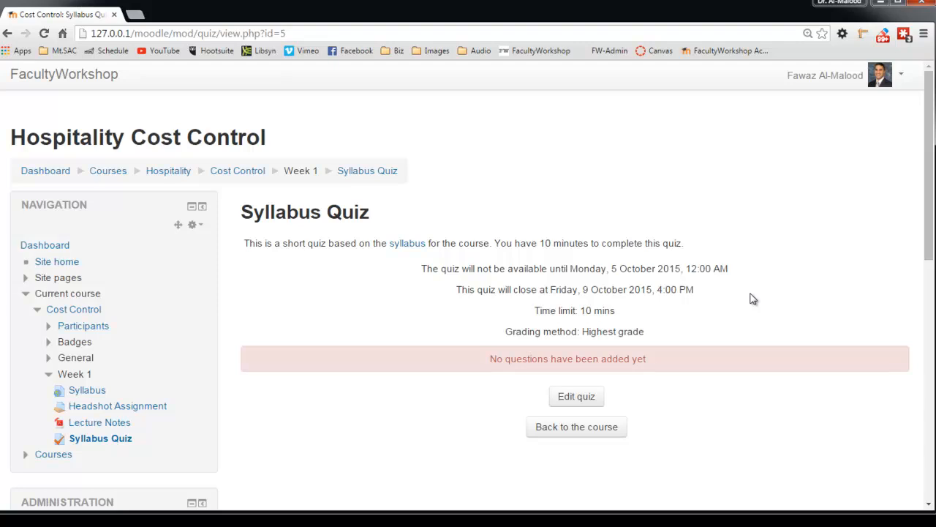
click(582, 401)
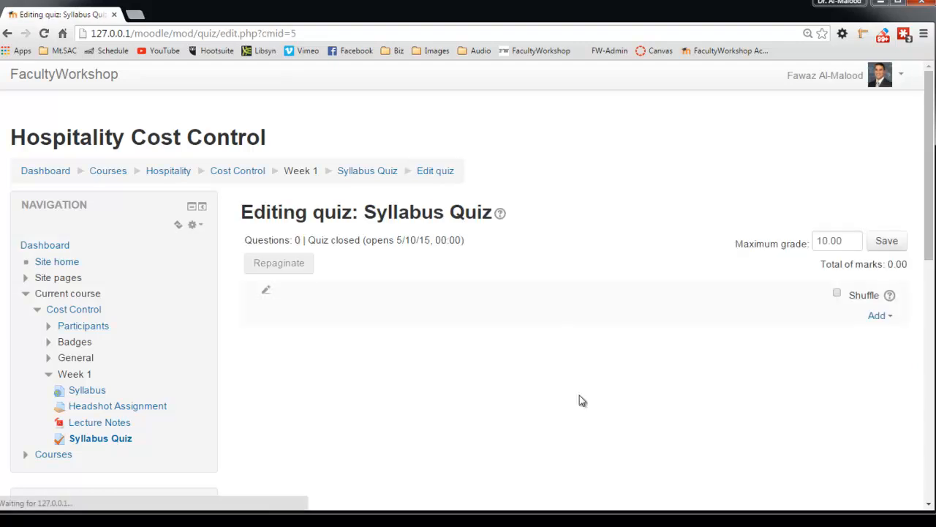
scroll(579, 289, down, 1)
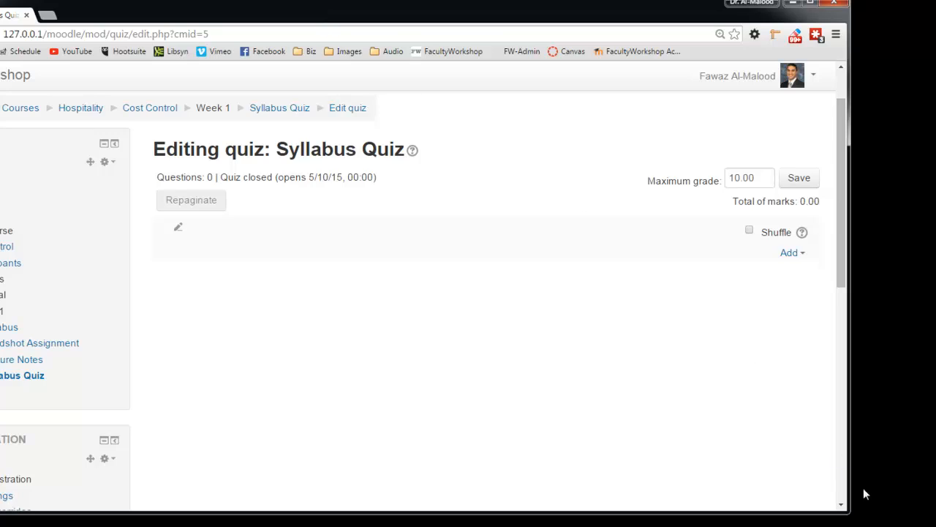
drag(856, 521, 923, 506)
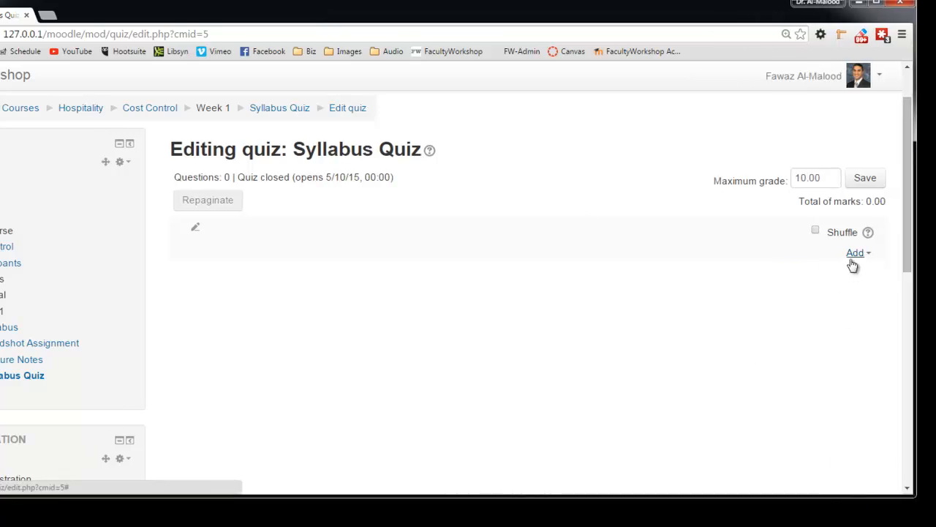
Add all questions of the question bank category Default for Syllabus Quiz to the quiz
click(869, 257)
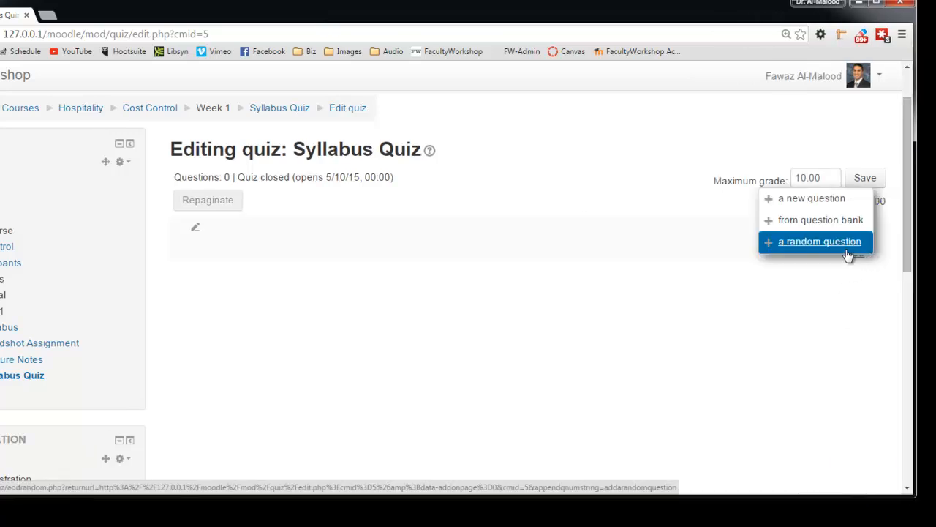
click(816, 223)
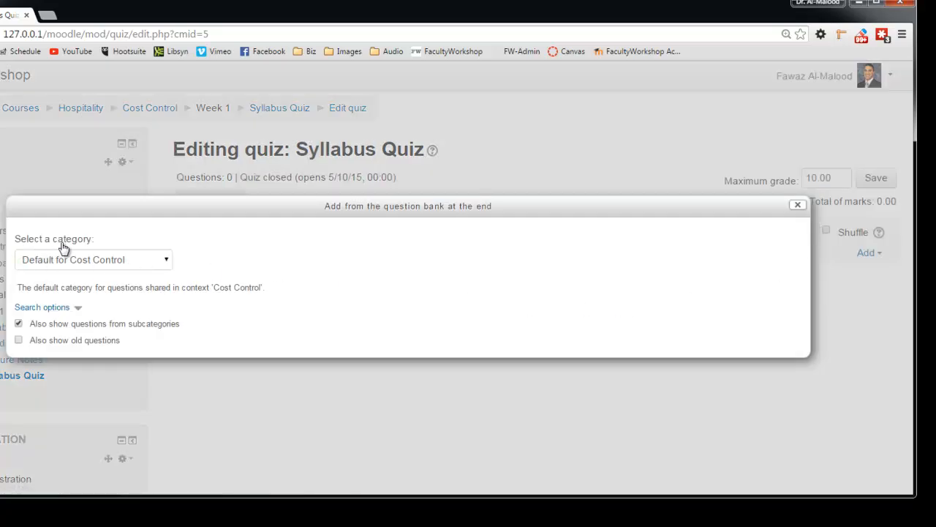
click(166, 262)
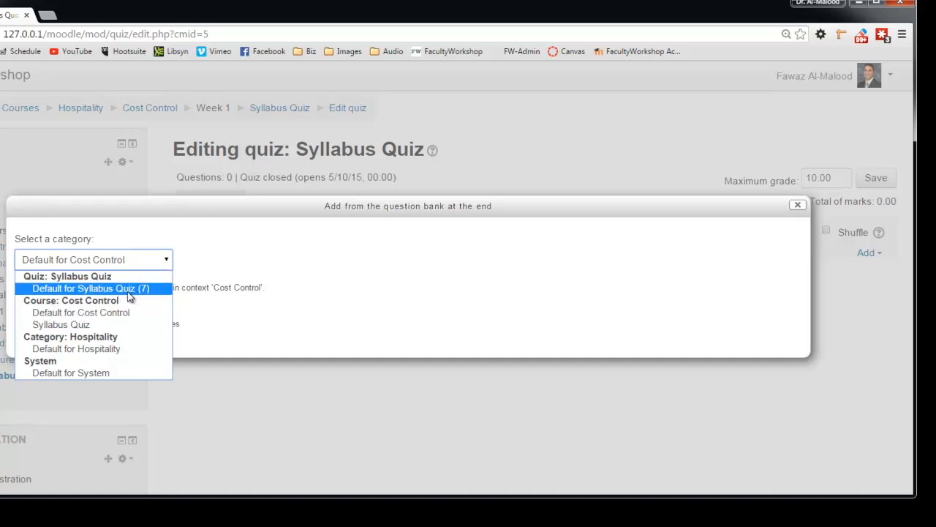
click(128, 291)
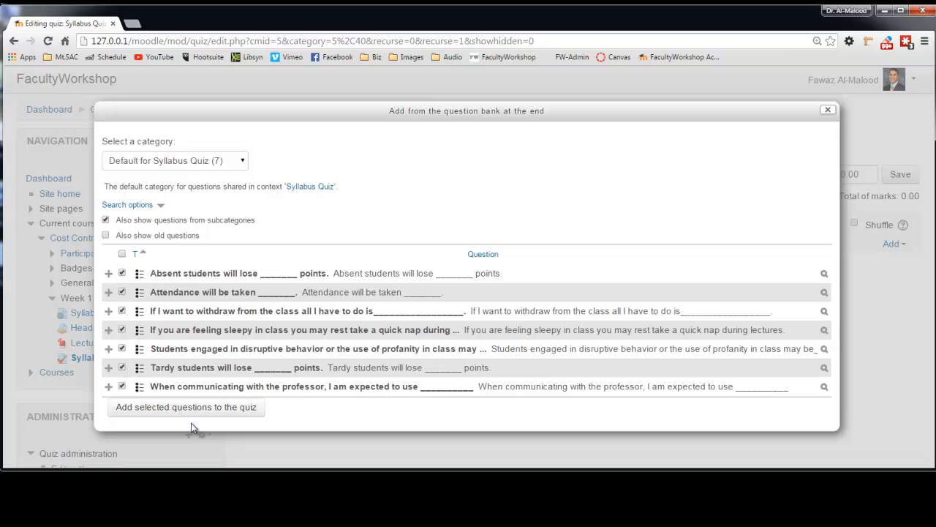
click(152, 409)
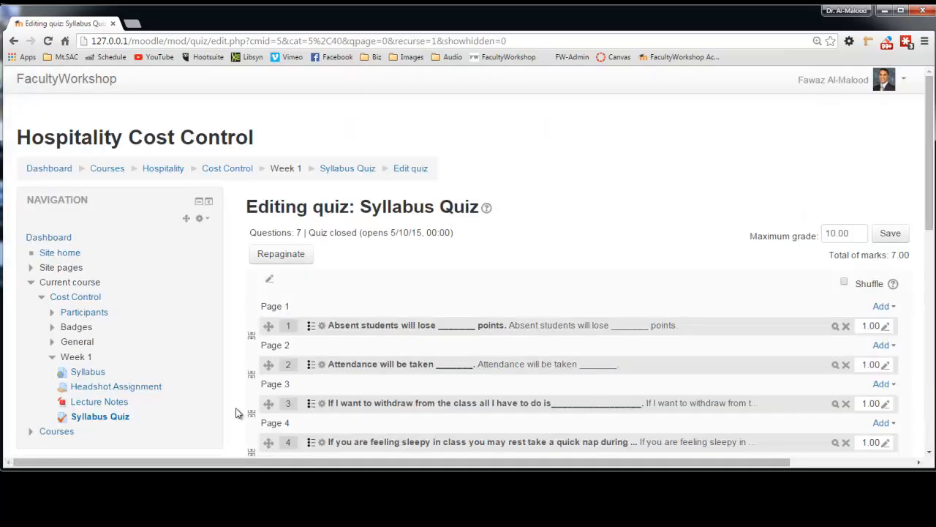
Check the quiz's question count, its maximum grade and the marks of the individual questions
drag(245, 232, 303, 234)
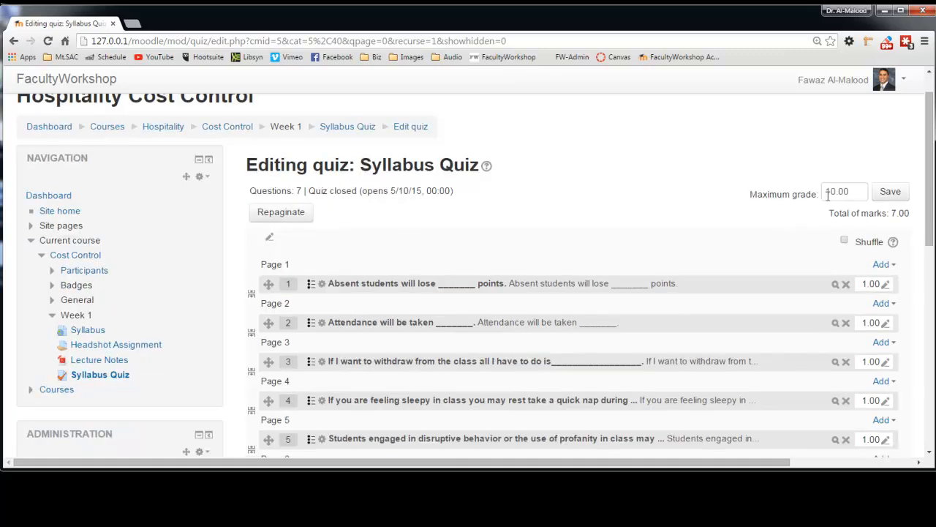
double_click(860, 191)
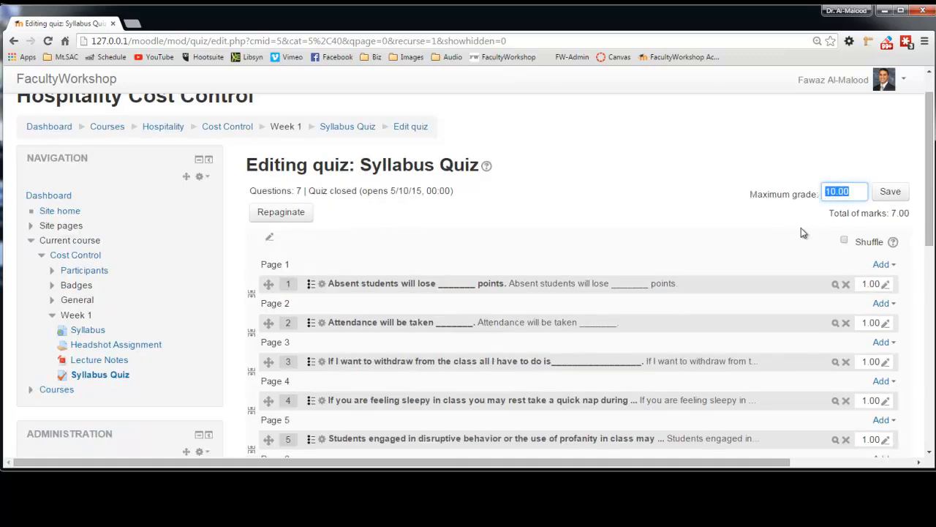
click(874, 283)
drag(931, 216, 932, 236)
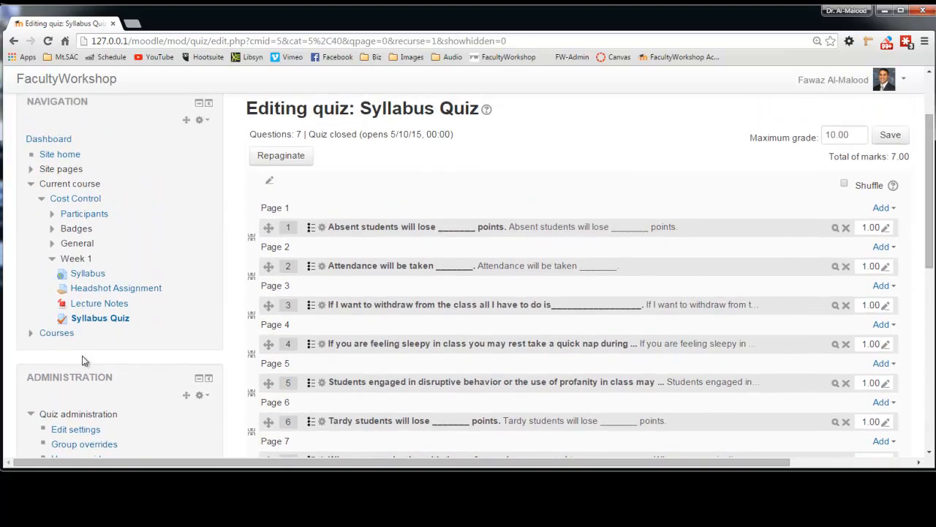
Return to the Cost Control course page and open the Syllabus Quiz listed under Week 1
click(88, 259)
scroll(295, 221, up, 2)
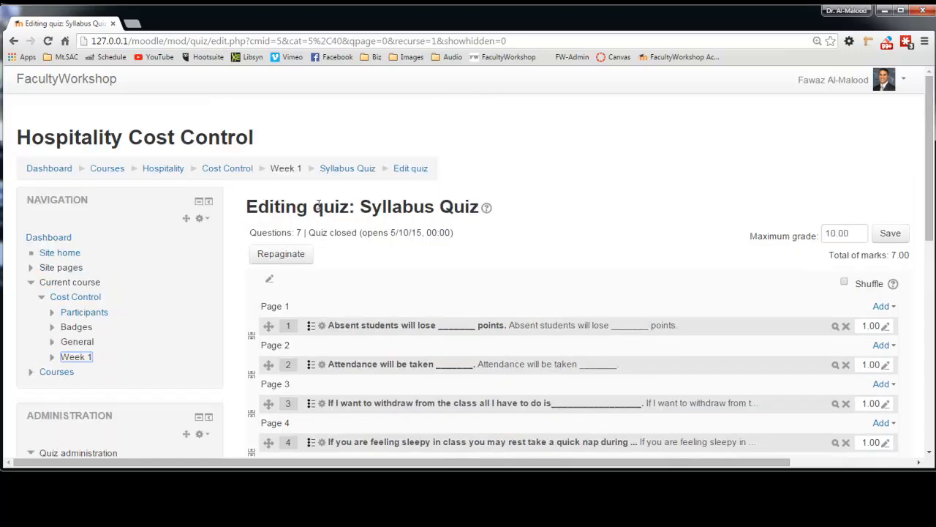
click(236, 176)
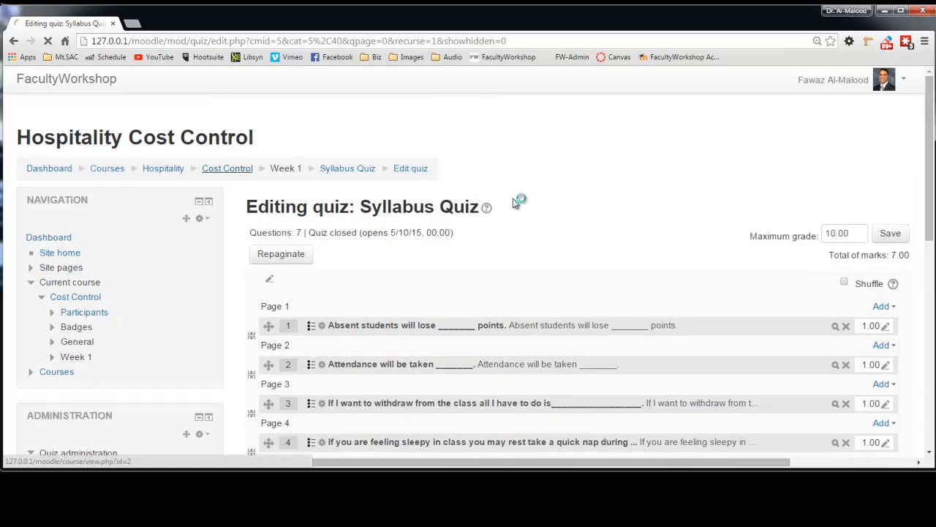
scroll(608, 205, down, 8)
scroll(608, 205, down, 1)
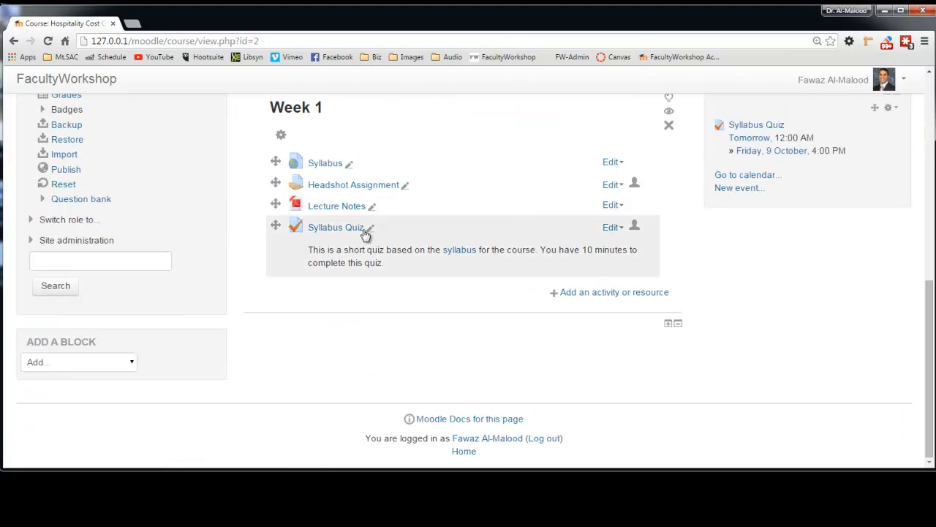
click(345, 232)
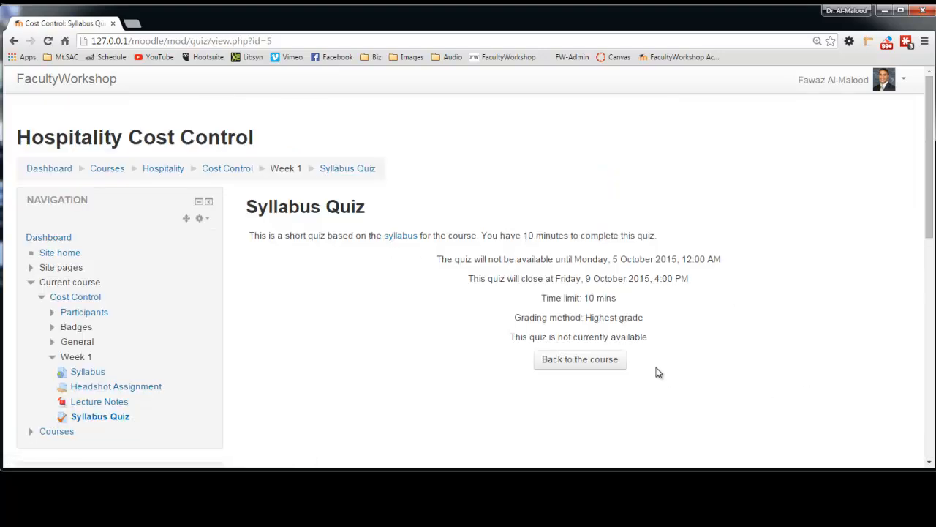